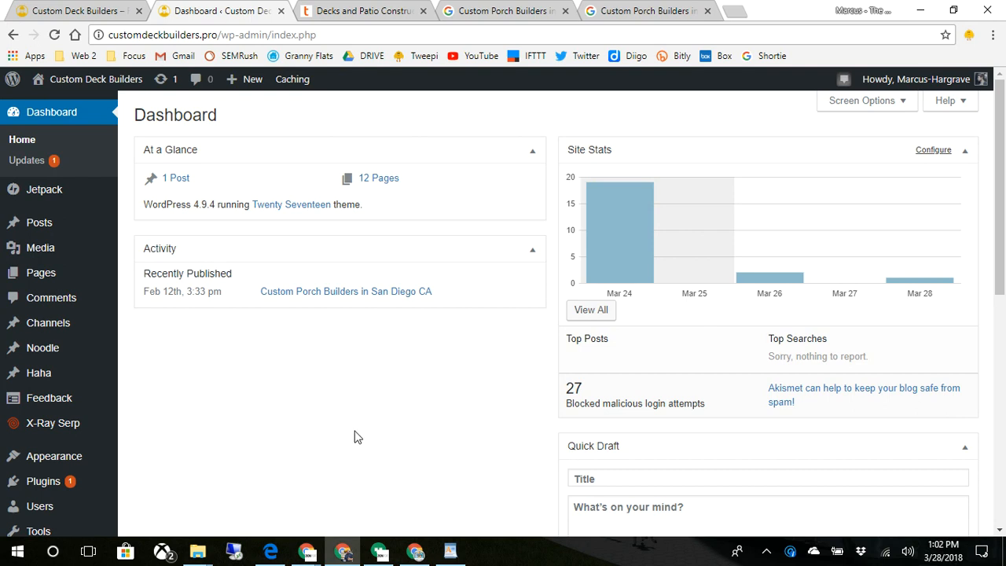
# - Look over the Custom Deck Builders dashboard, then switch to the Google Drive Team Files window
pyautogui.scroll(-2, 348, 437)
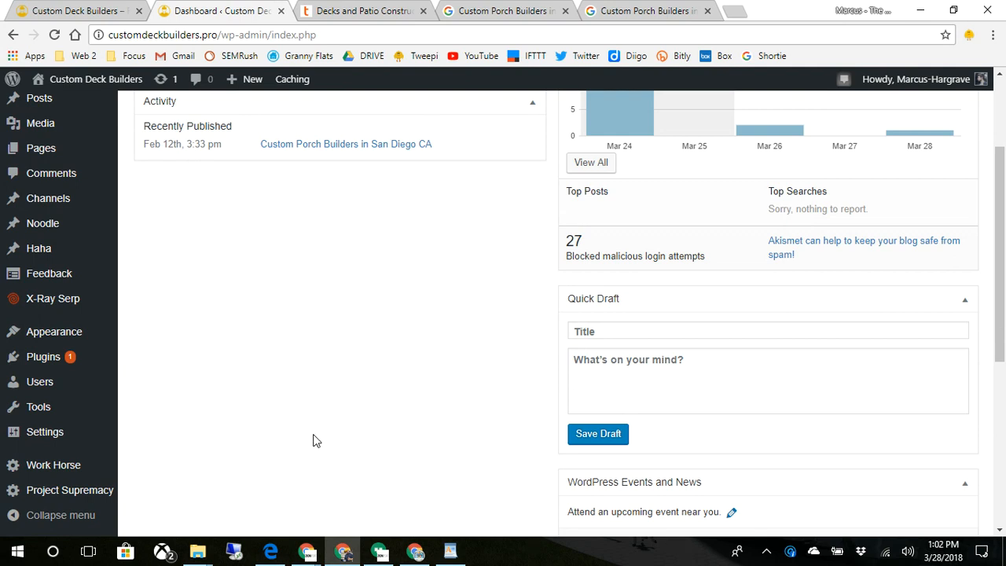
pyautogui.scroll(1, 315, 440)
pyautogui.click(414, 548)
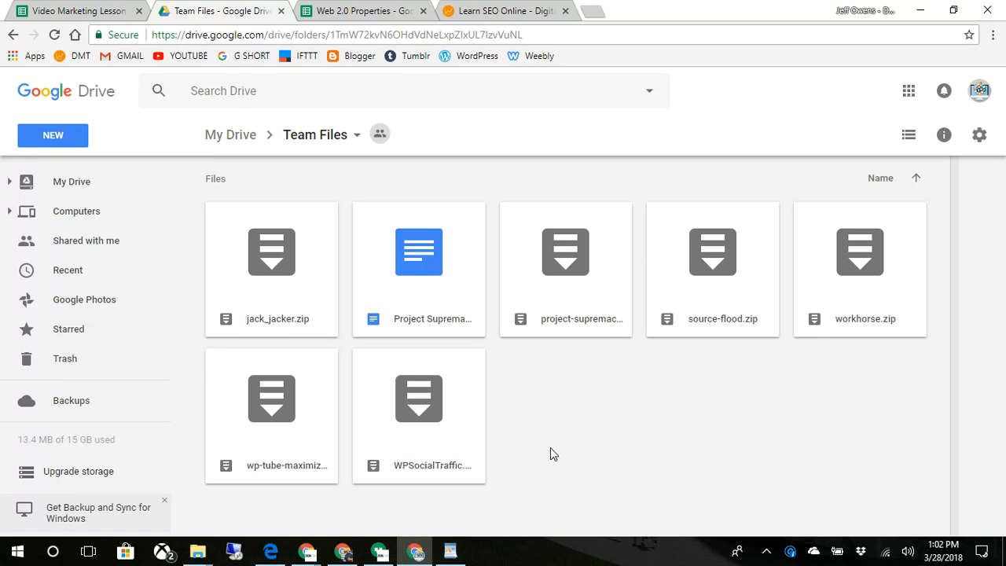
# - Open the 'Project Supremacy Info' document from the Team Files folder
pyautogui.click(422, 259)
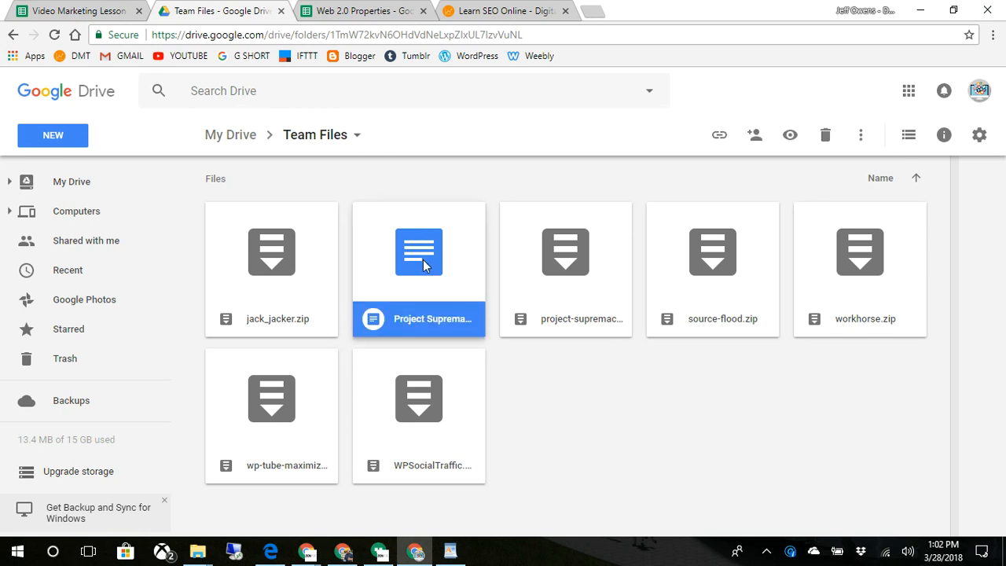
pyautogui.doubleClick(422, 259)
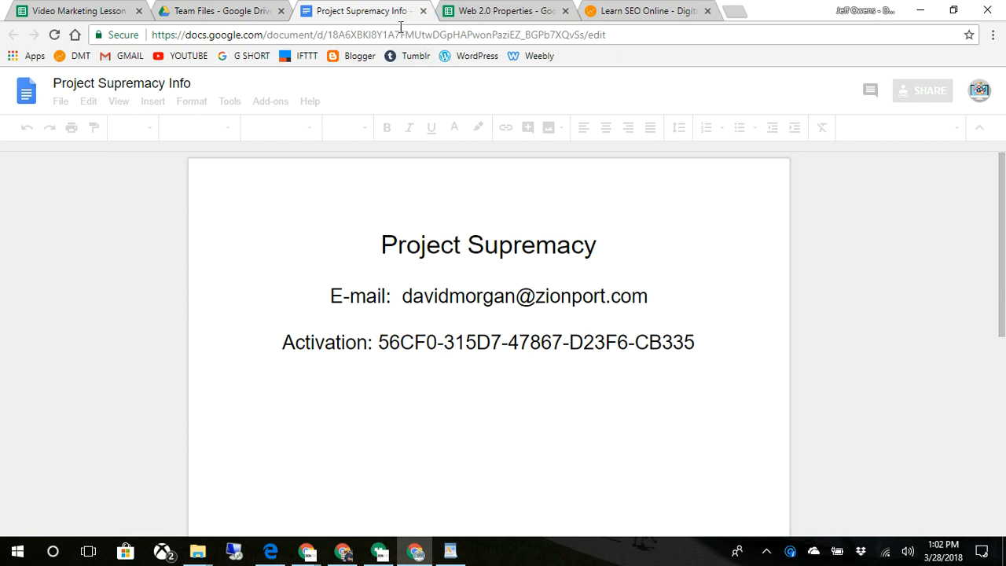
# - Close the Project Supremacy Info document tab to get back to Team Files
pyautogui.click(423, 11)
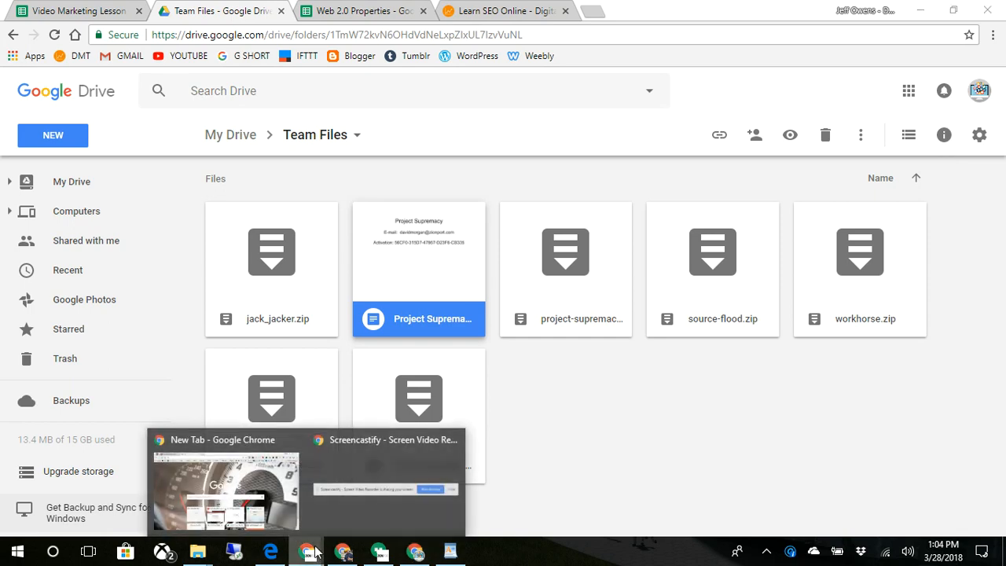
# - Open the Project Supremacy license page in WordPress, then return to Google Drive
pyautogui.click(343, 552)
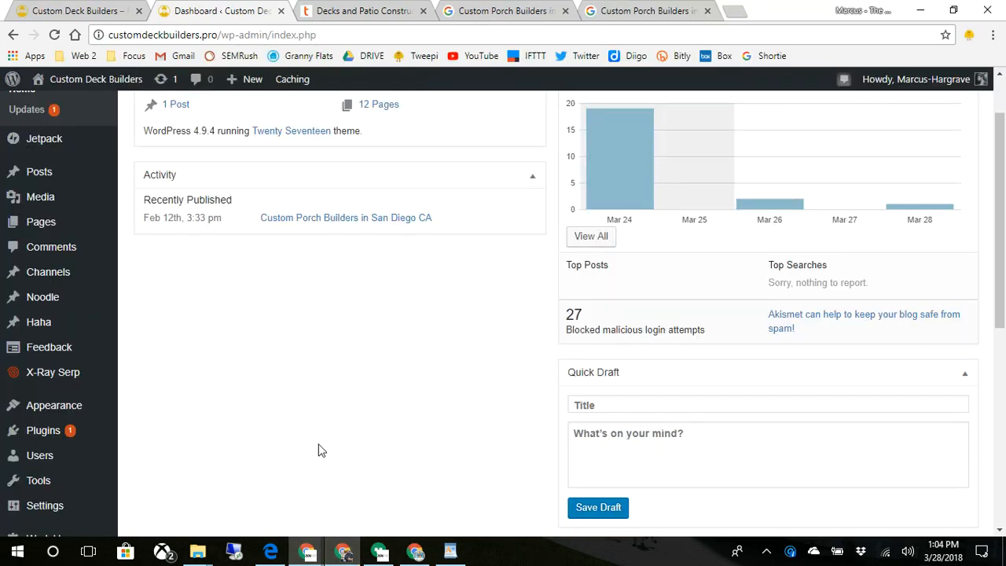
pyautogui.scroll(-3, 319, 449)
pyautogui.click(99, 489)
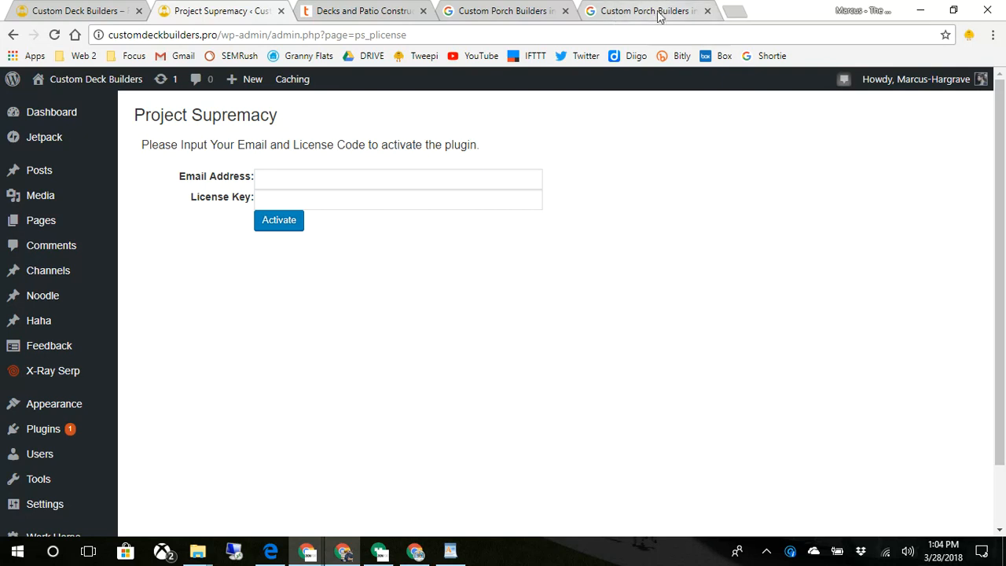
pyautogui.moveTo(347, 552)
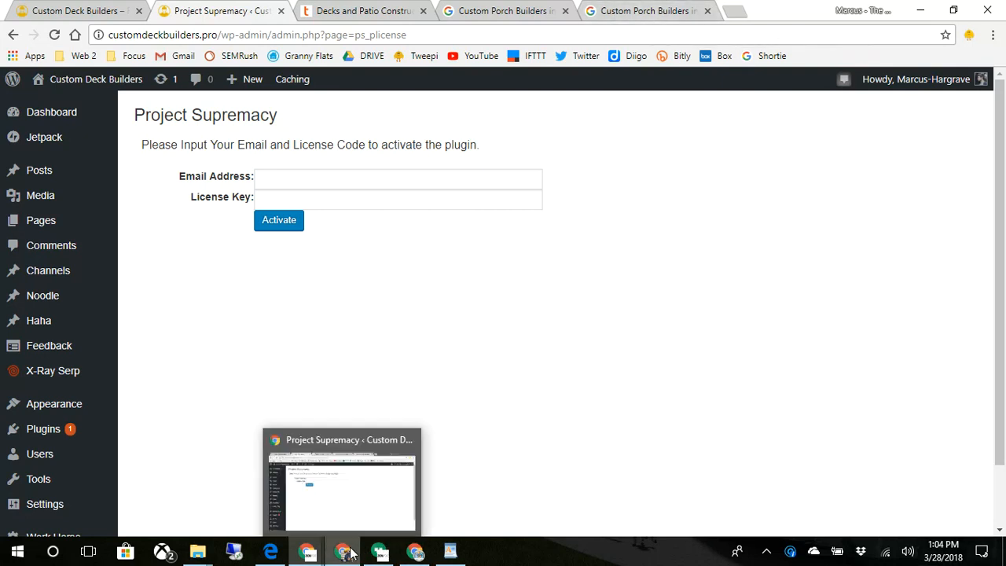
pyautogui.click(415, 551)
# - Copy the activation code from the Project Supremacy Info doc and return to WordPress's Email Address field
pyautogui.doubleClick(445, 274)
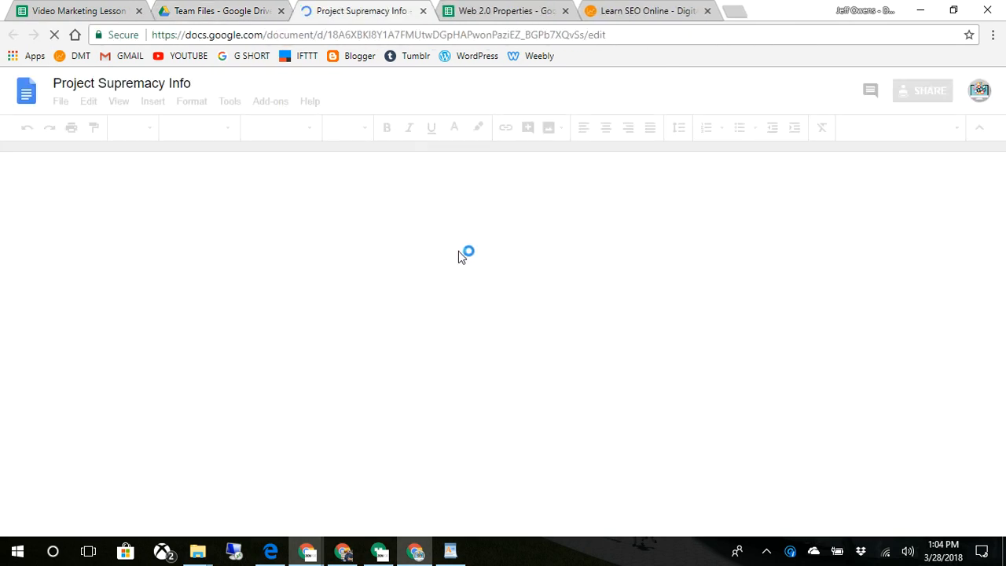
pyautogui.moveTo(706, 344); pyautogui.dragTo(591, 336)
pyautogui.click(674, 336)
pyautogui.click(691, 338)
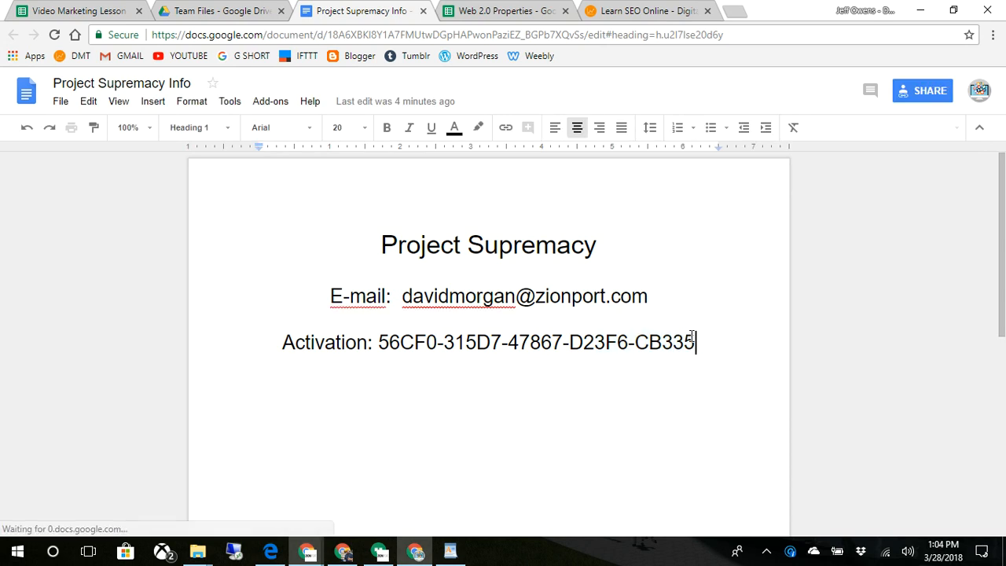
pyautogui.keyDown('shift'); pyautogui.click(379, 344); pyautogui.keyUp('shift')
pyautogui.hotkey('ctrl', 'c')
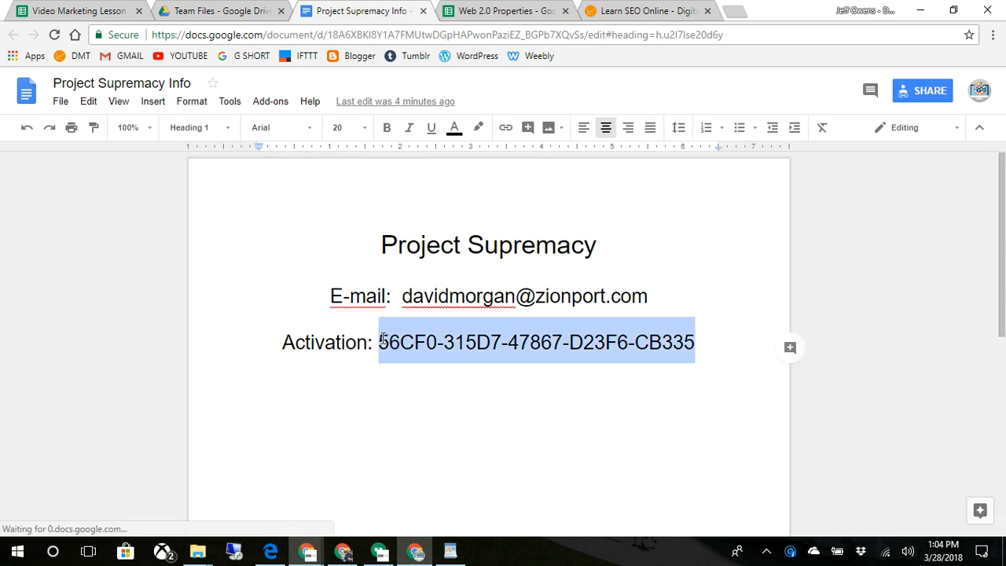
pyautogui.rightClick(395, 343)
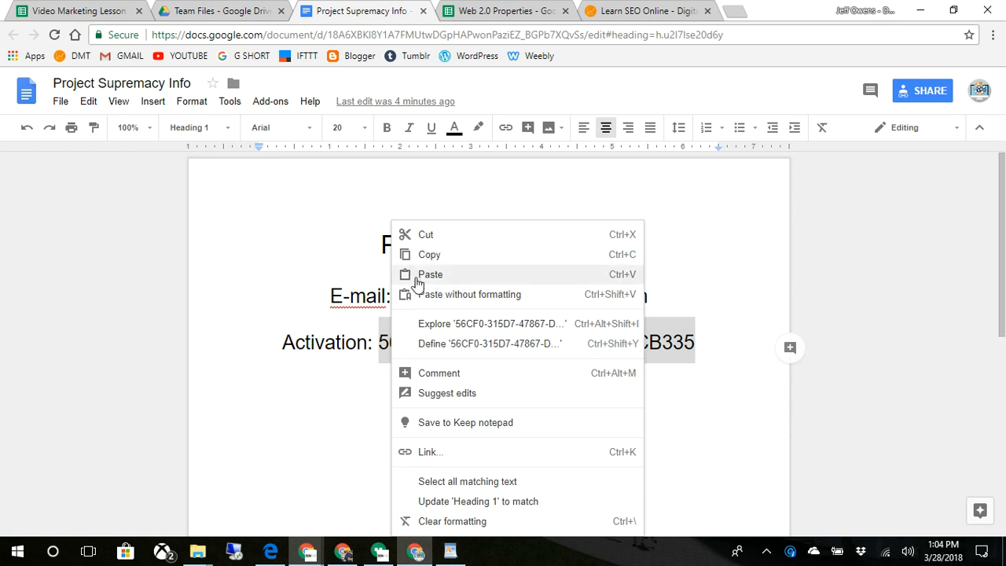
pyautogui.click(420, 256)
pyautogui.moveTo(351, 557)
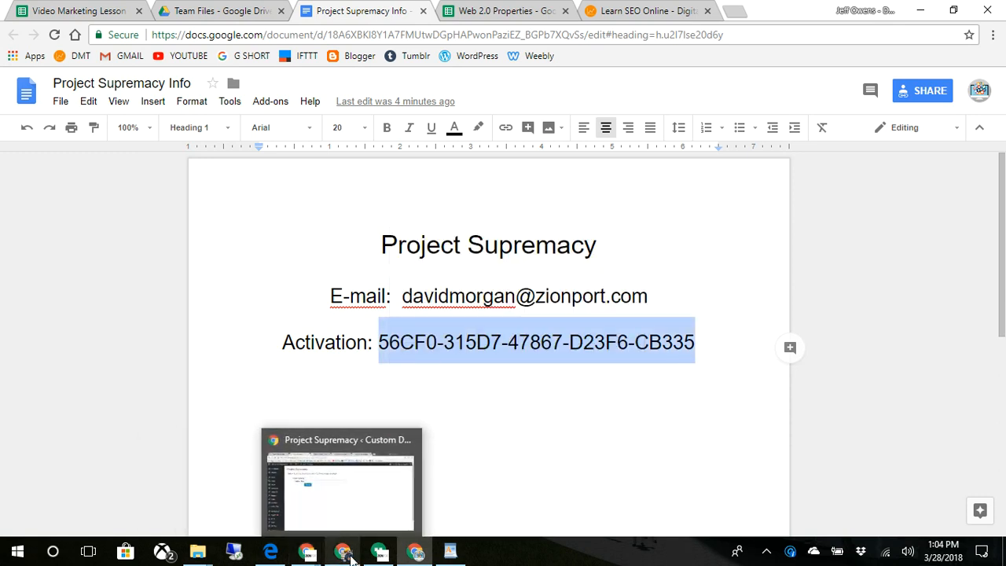
pyautogui.click(344, 552)
pyautogui.click(377, 183)
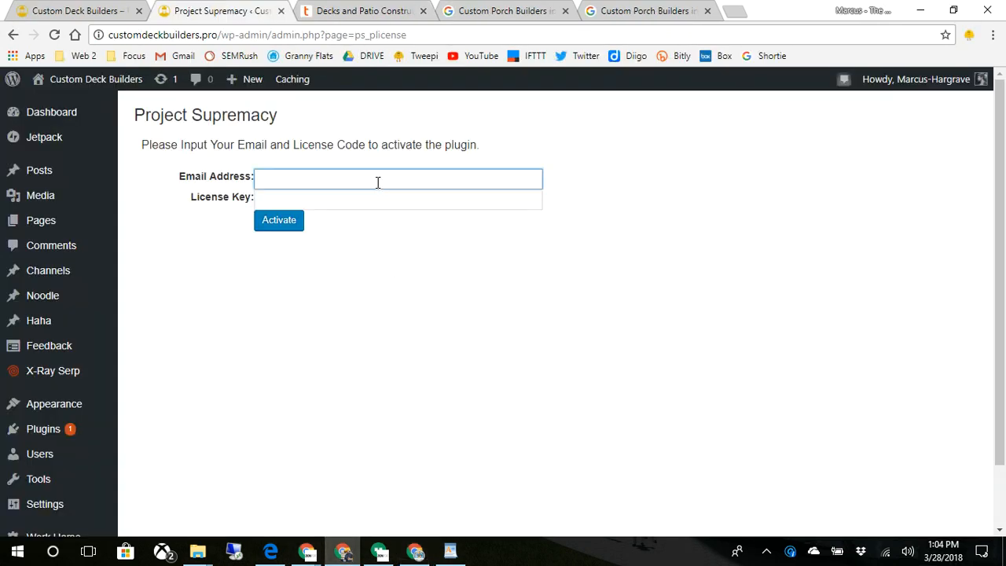
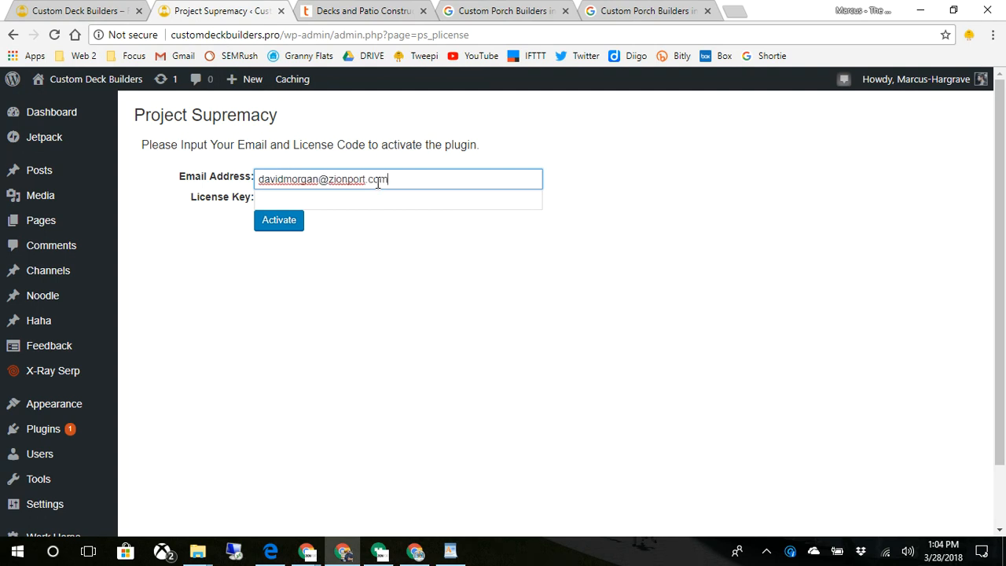
# - Enter the account e-mail, paste the copied code as License Key, and activate the plugin
pyautogui.press('Tab')
pyautogui.hotkey('ctrl', 'v')
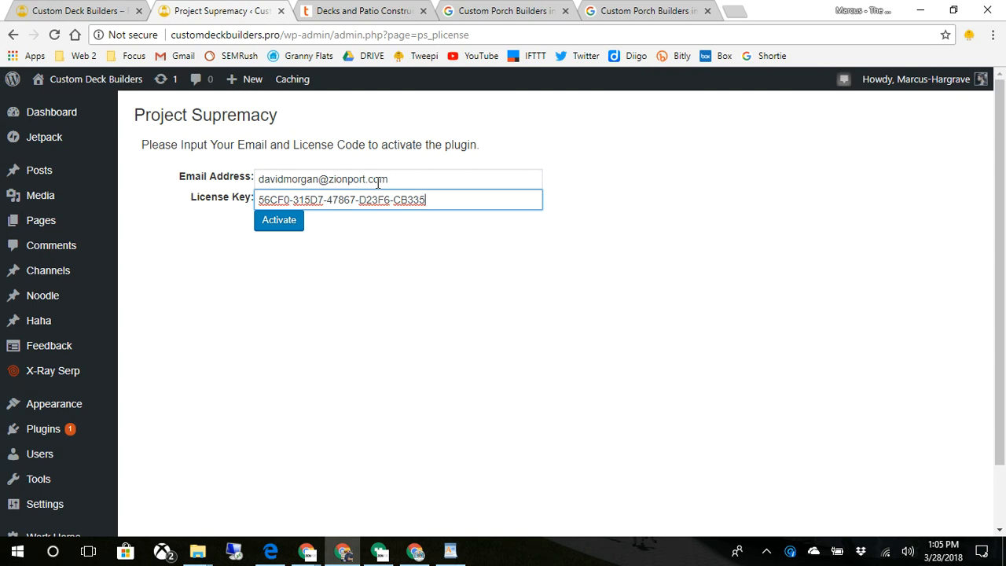
pyautogui.click(264, 224)
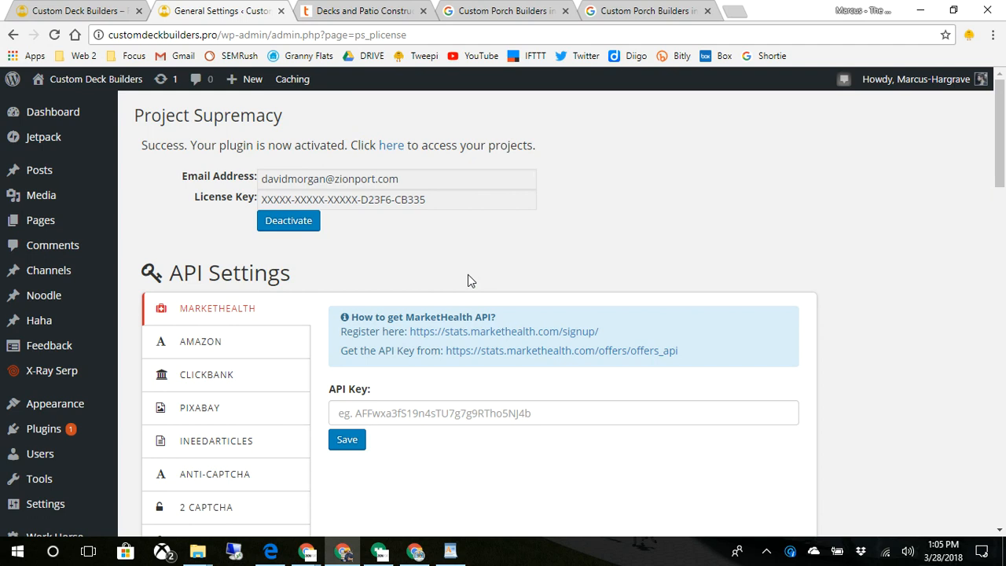
# - Browse the ClickBank, Pixabay, iNeedArticles, Anti-Captcha, 2 Captcha and Keyword Planner API settings
pyautogui.scroll(-2, 629, 318)
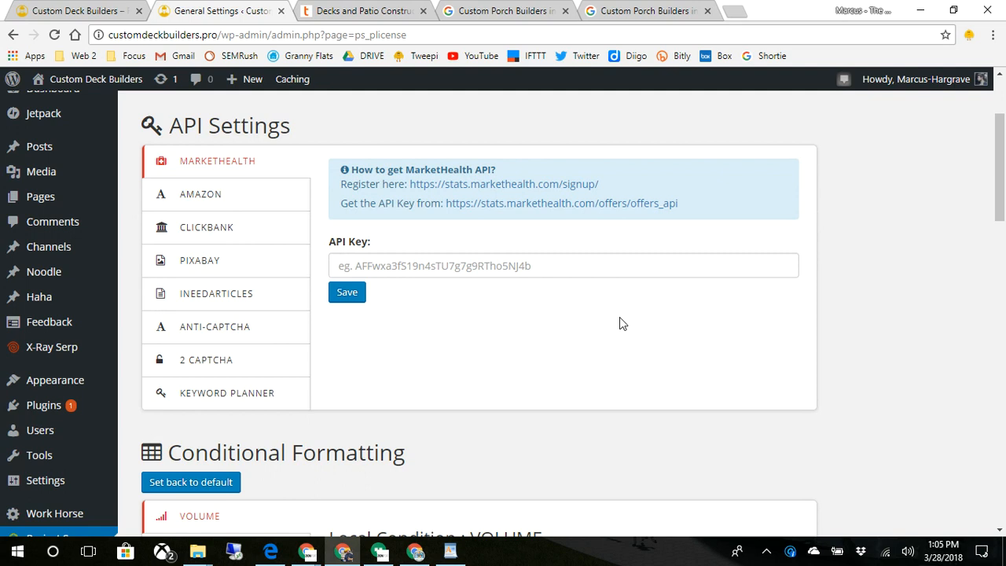
pyautogui.scroll(1, 619, 322)
pyautogui.scroll(-1, 613, 322)
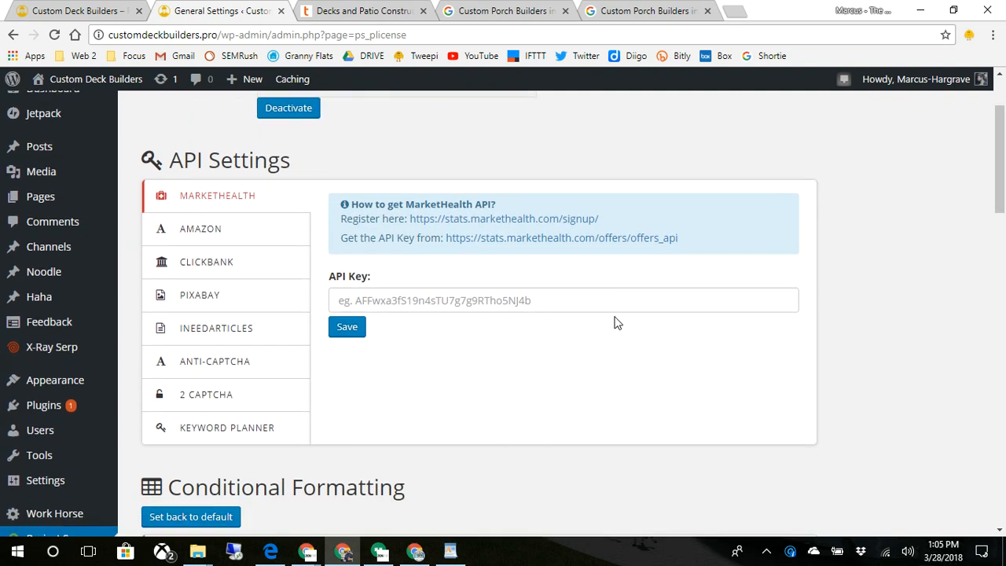
pyautogui.scroll(1, 597, 321)
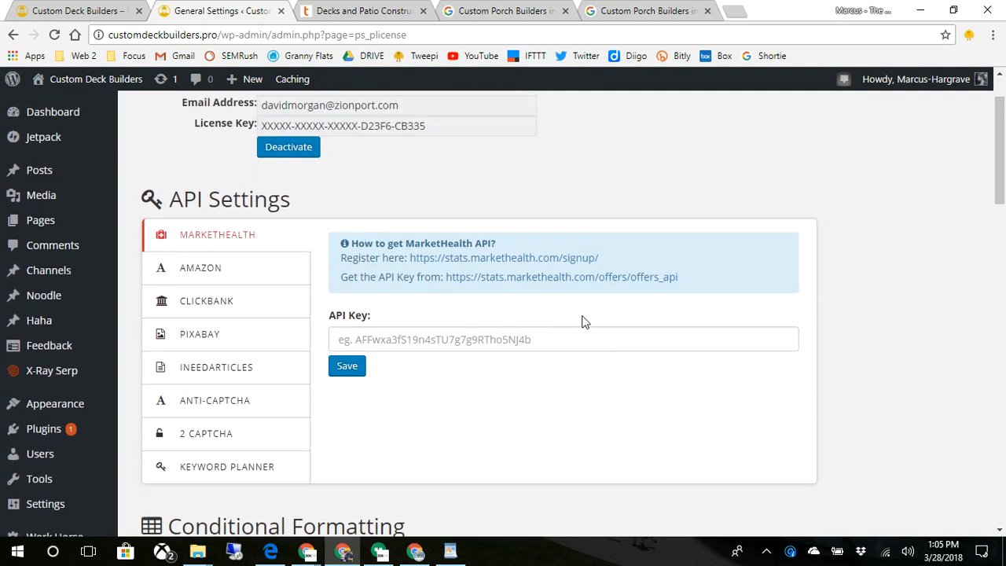
pyautogui.click(225, 306)
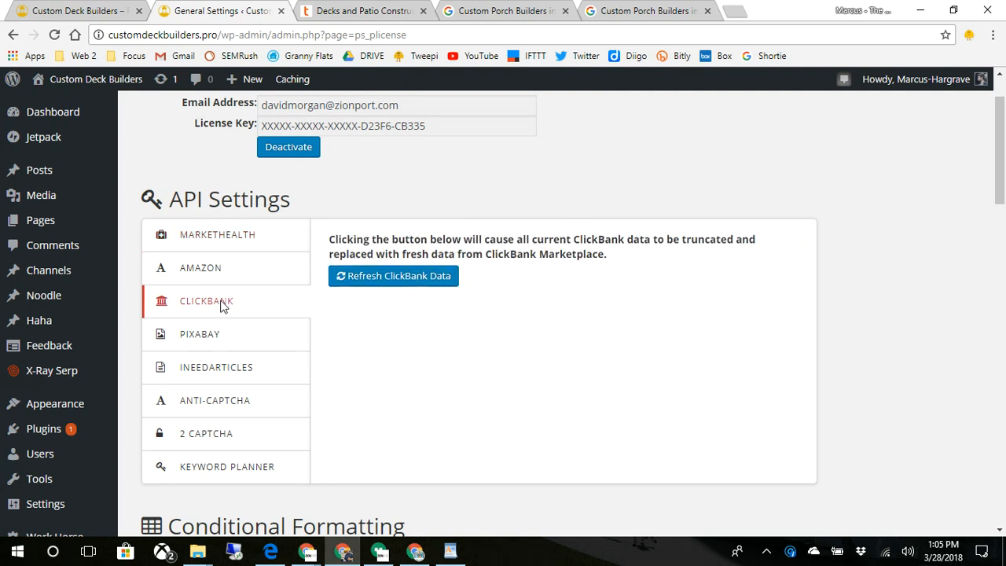
pyautogui.click(193, 335)
pyautogui.click(199, 366)
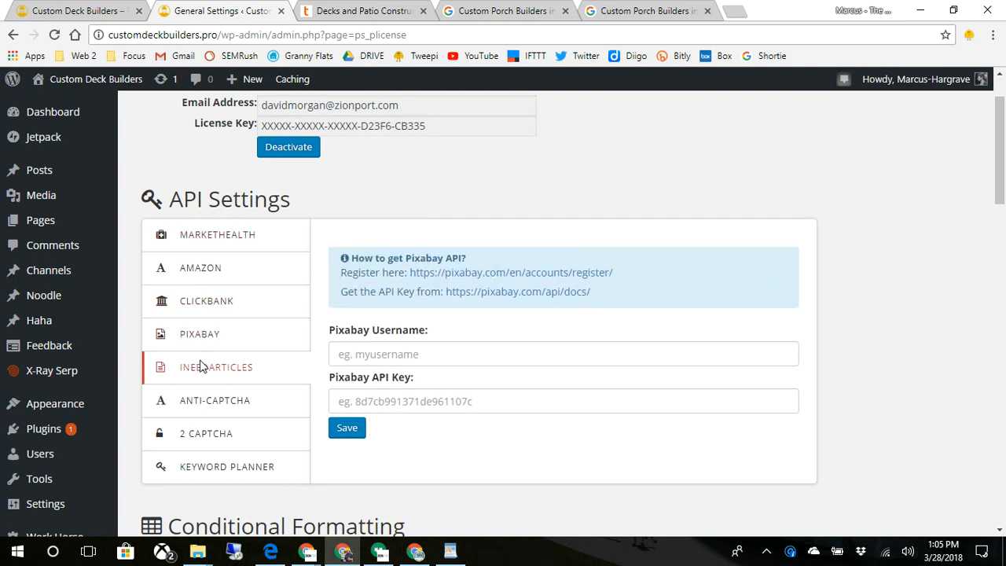
pyautogui.click(207, 412)
pyautogui.click(216, 444)
pyautogui.click(219, 467)
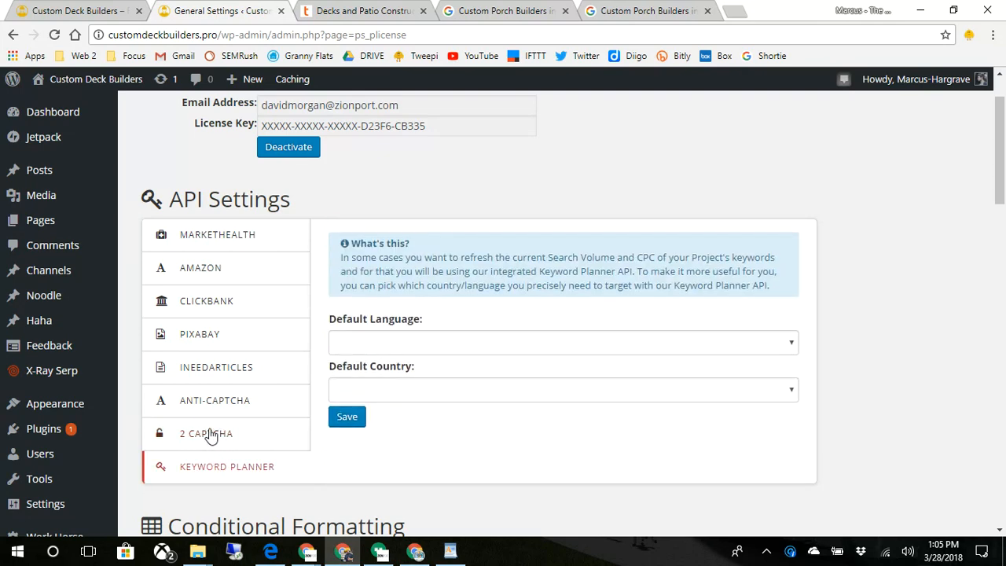
# - Revisit the Pixabay settings, then settle on the iNeedArticles API key section
pyautogui.scroll(-1, 210, 431)
pyautogui.scroll(1, 211, 402)
pyautogui.scroll(-1, 213, 389)
pyautogui.scroll(-2, 215, 382)
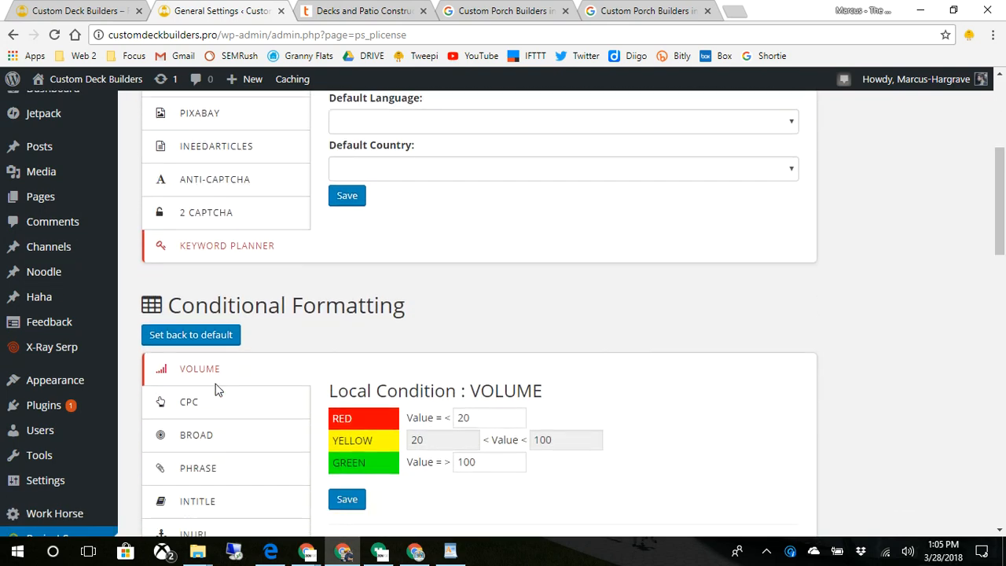
pyautogui.scroll(4, 218, 390)
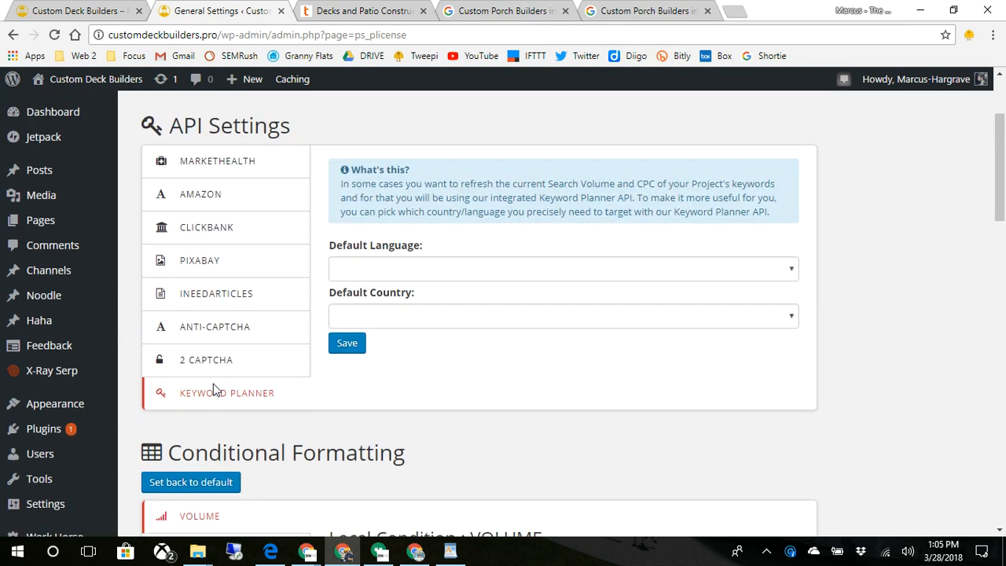
pyautogui.scroll(-2, 236, 393)
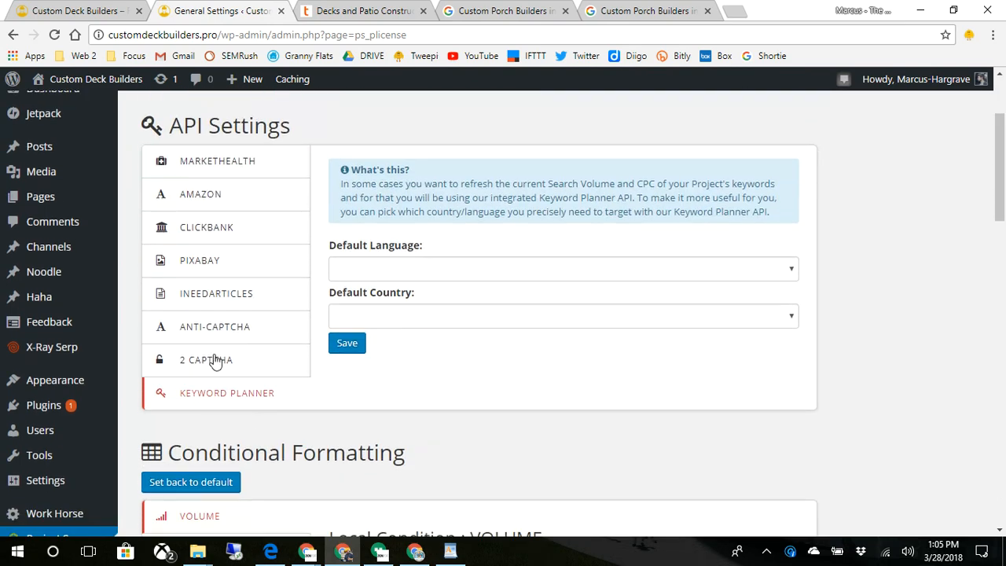
pyautogui.click(191, 261)
pyautogui.click(401, 264)
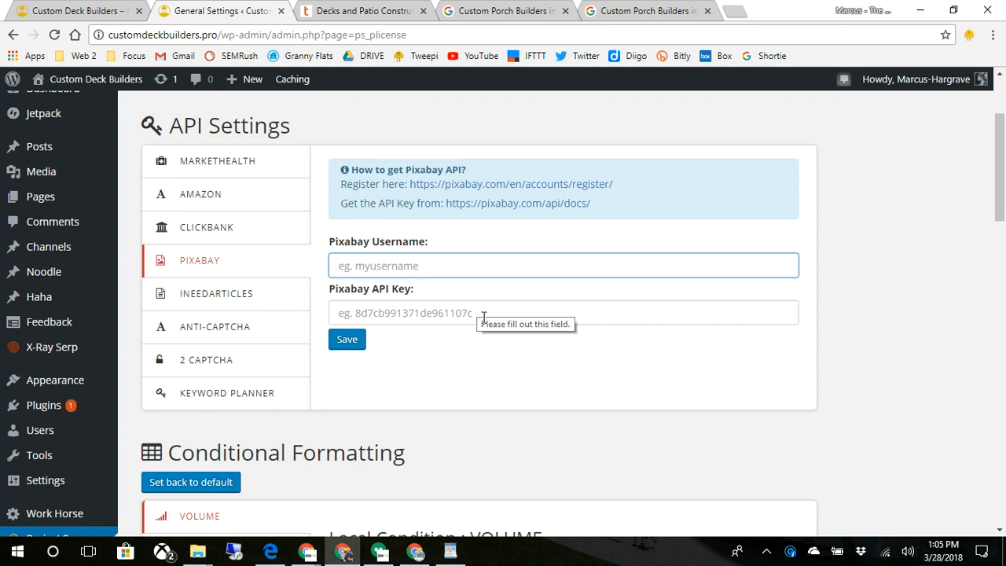
pyautogui.click(216, 294)
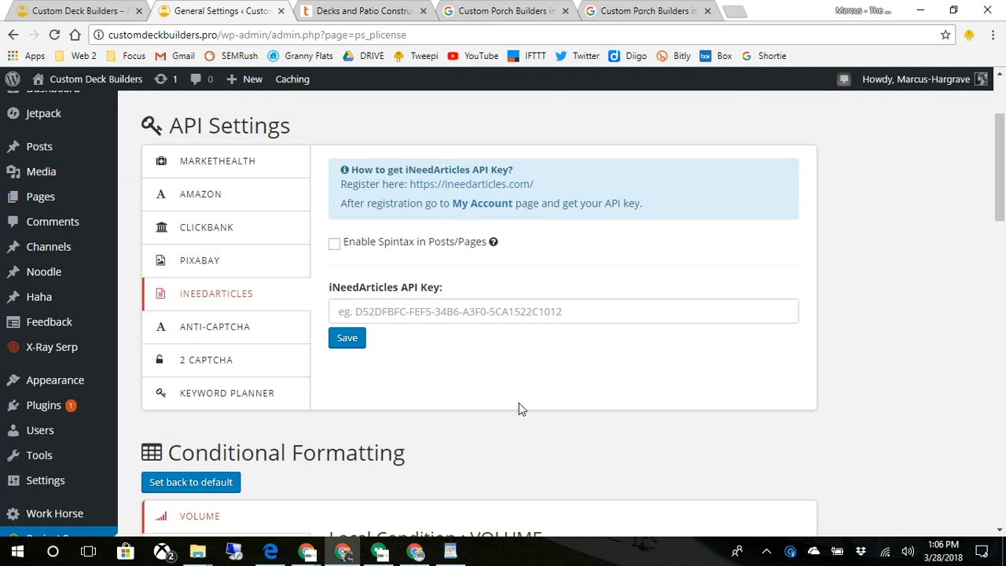
# - Scroll past API Settings and Conditional Formatting to the Markup Schema – Local Business form
pyautogui.scroll(-2, 494, 401)
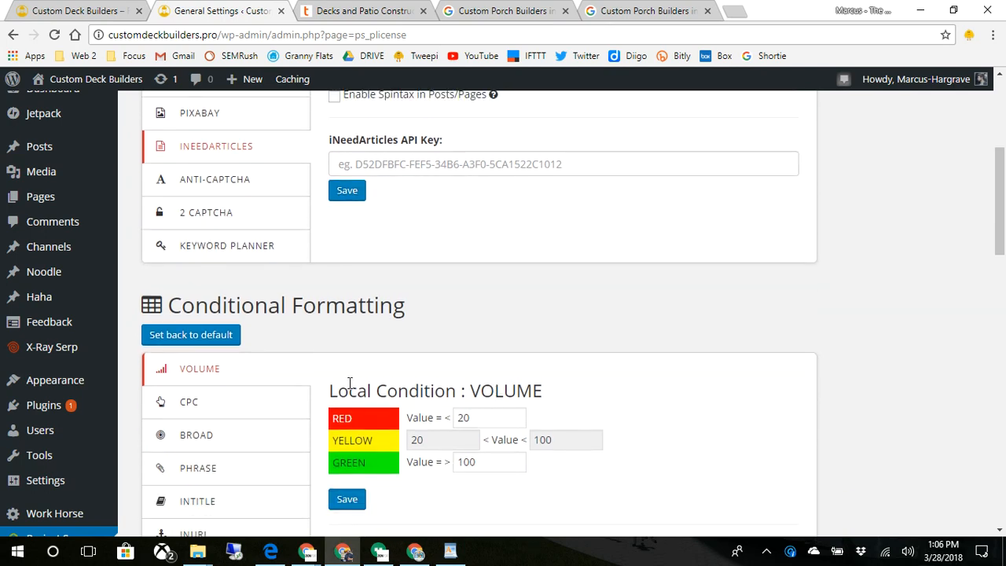
pyautogui.scroll(1, 350, 383)
pyautogui.scroll(-1, 350, 377)
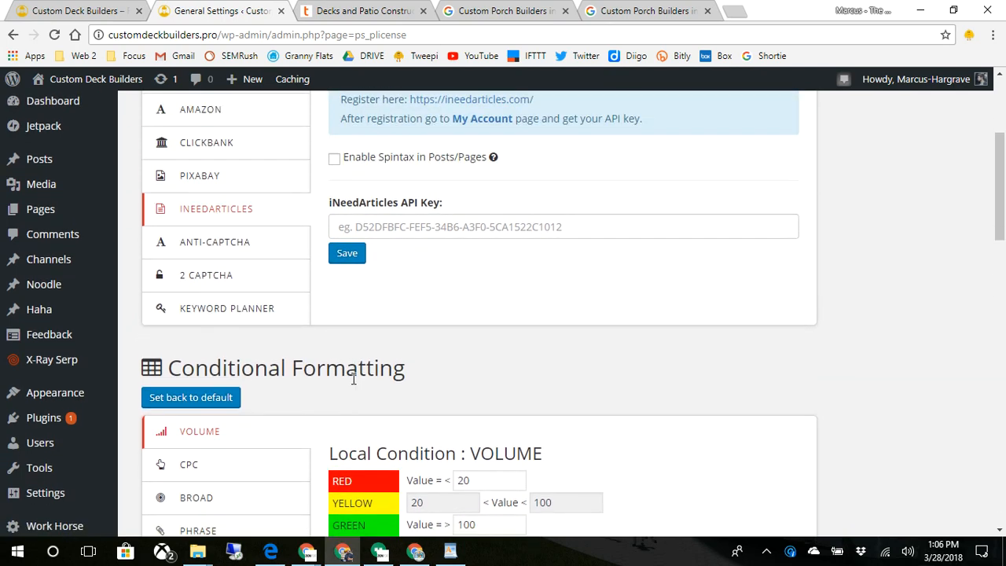
pyautogui.scroll(-2, 353, 380)
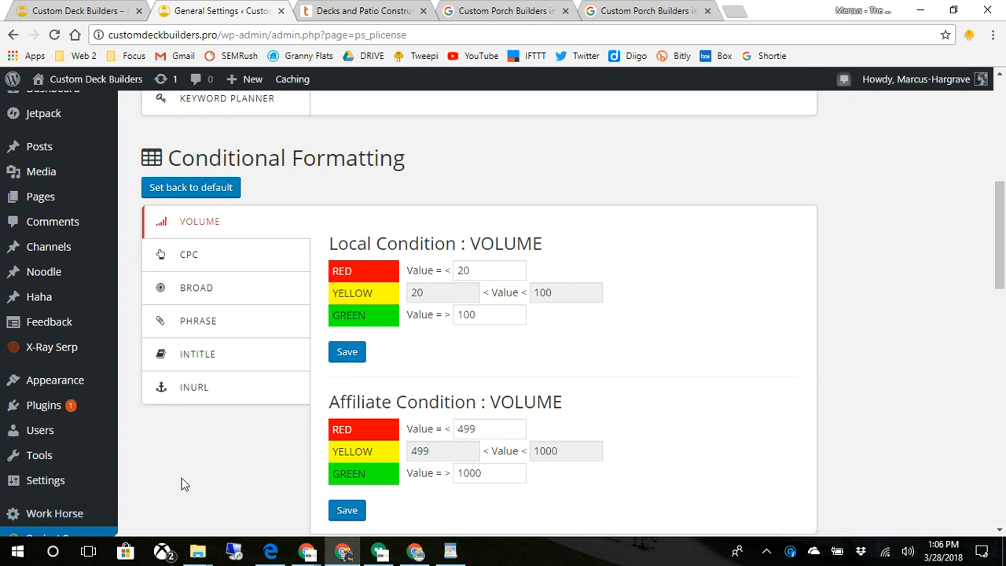
pyautogui.scroll(-6, 181, 484)
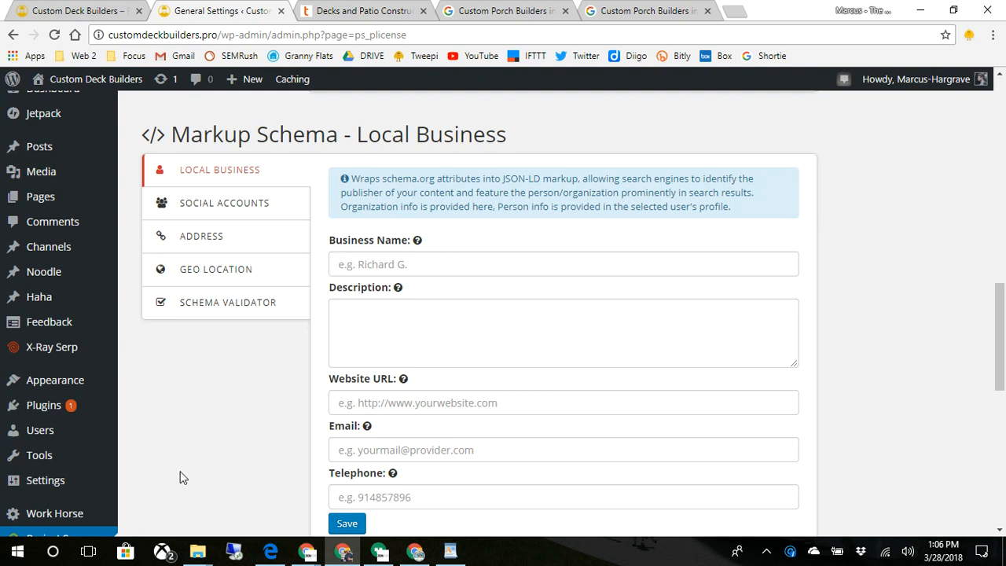
pyautogui.scroll(-2, 180, 478)
pyautogui.scroll(2, 181, 477)
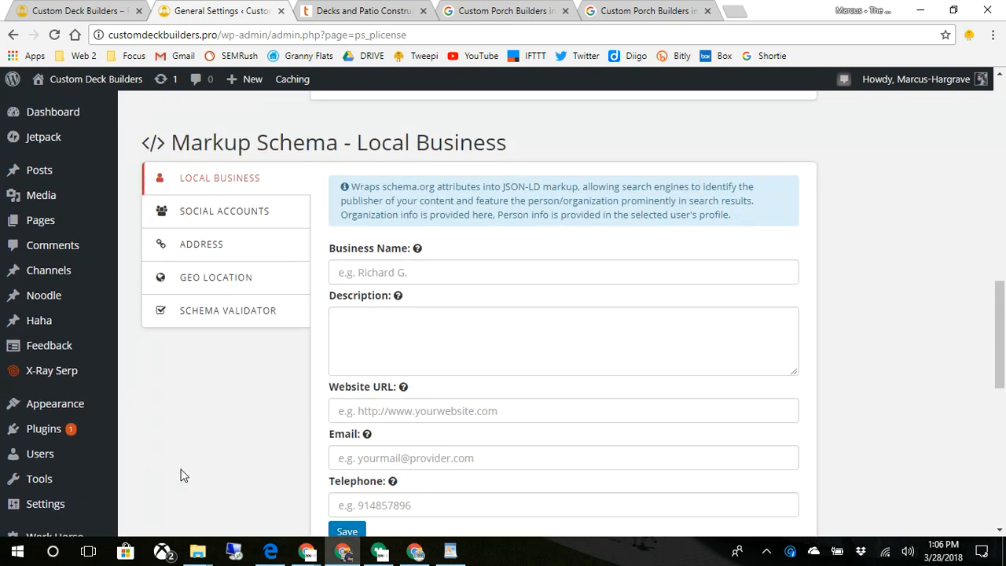
pyautogui.scroll(1, 180, 475)
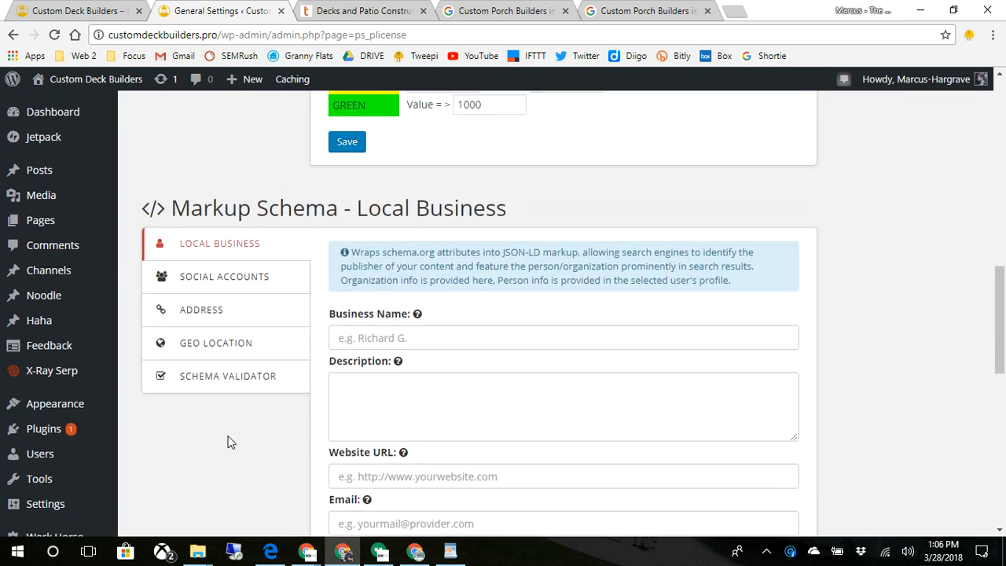
# - Enter Business Name 'Custom Deck Builders' and begin the premium deck-building services description
pyautogui.click(437, 337)
pyautogui.write('Cust')
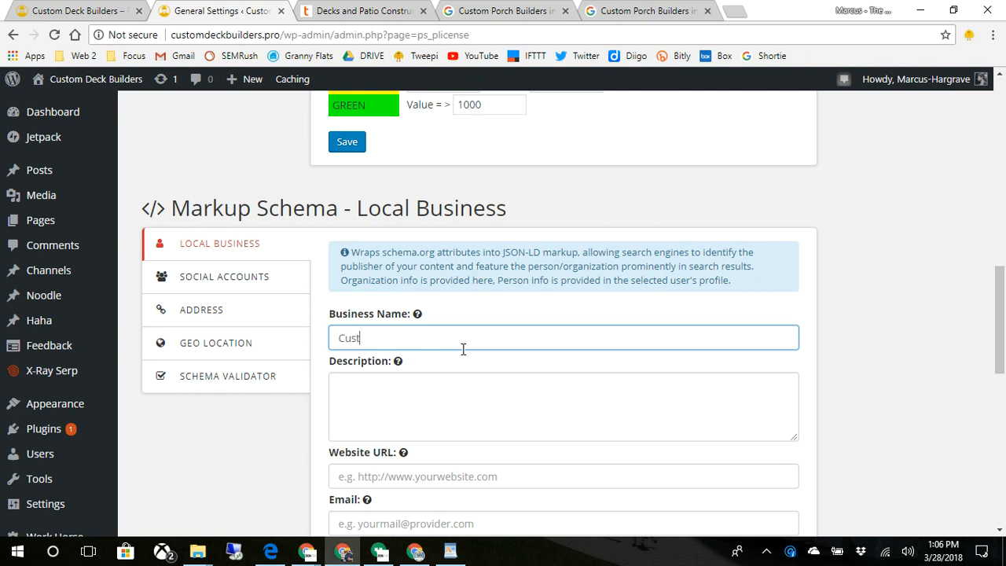
pyautogui.write('om Deck Builders')
pyautogui.press('Tab')
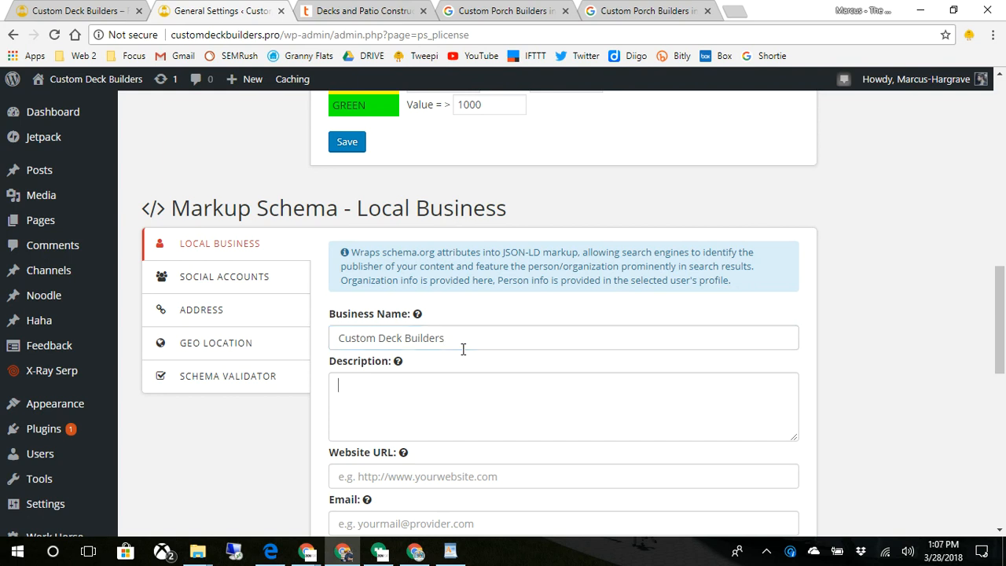
pyautogui.write('Weh')
pyautogui.press('BackSpace')
pyautogui.write('provide premiu')
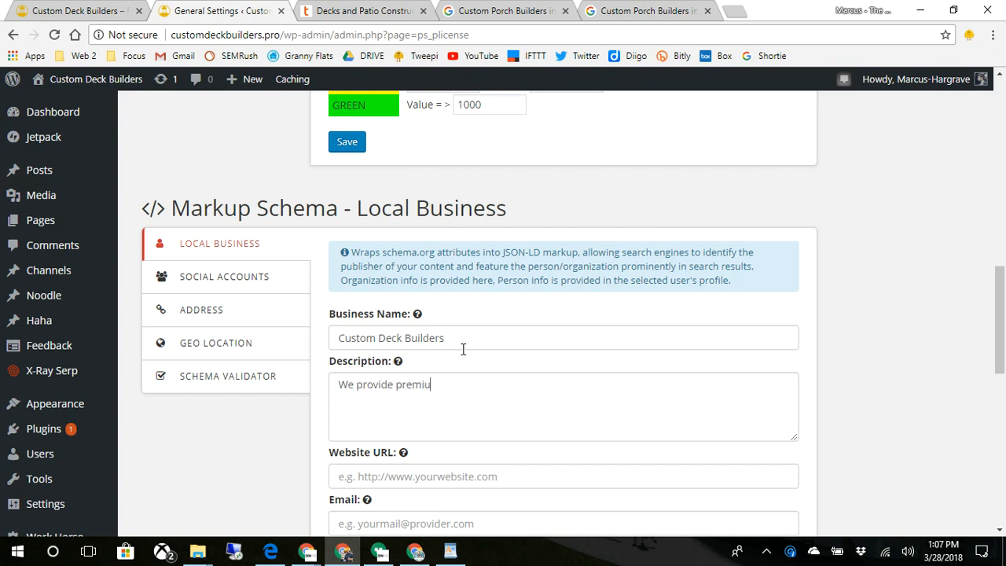
pyautogui.write('m deck building services ')
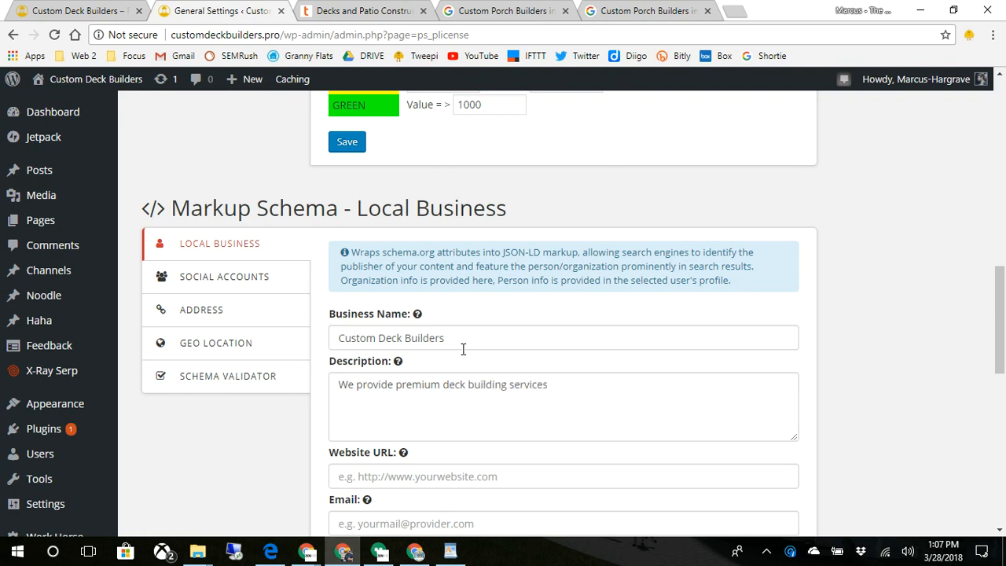
pyautogui.write('to ')
pyautogui.write('people')
pyautogui.press('BackSpace')
pyautogui.press('BackSpace')
pyautogui.press('BackSpace')
pyautogui.press('BackSpace')
pyautogui.press('BackSpace')
pyautogui.press('BackSpace')
pyautogui.press('BackSpace')
pyautogui.write('resid')
pyautogui.press('BackSpace')
pyautogui.press('BackSpace')
pyautogui.write('idents everywhere.  We turn ')
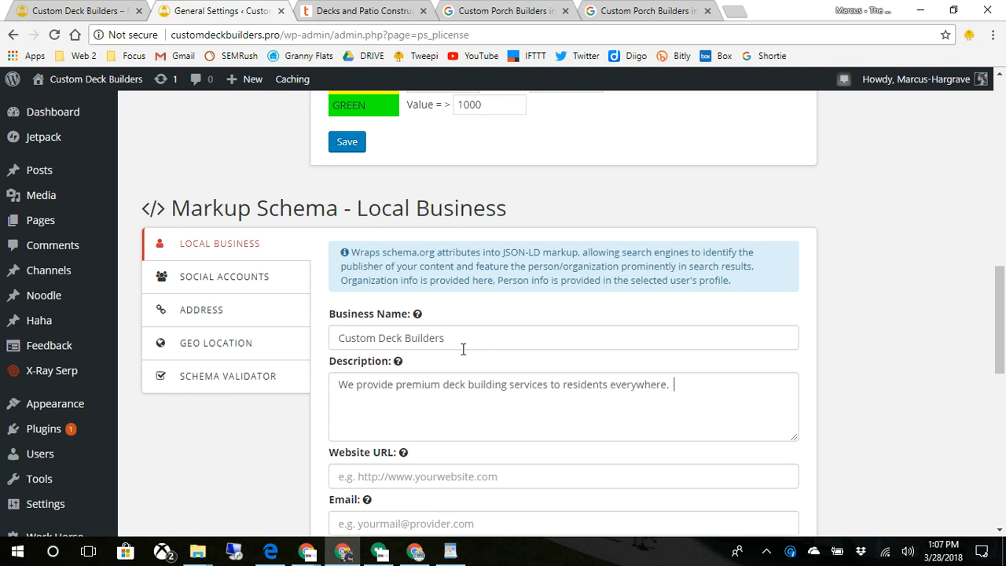
pyautogui.write('homes into')
# - Open the live site in a new tab to check it, then return to the settings
pyautogui.moveTo(88, 79)
pyautogui.rightClick(41, 105)
pyautogui.click(83, 117)
pyautogui.click(299, 16)
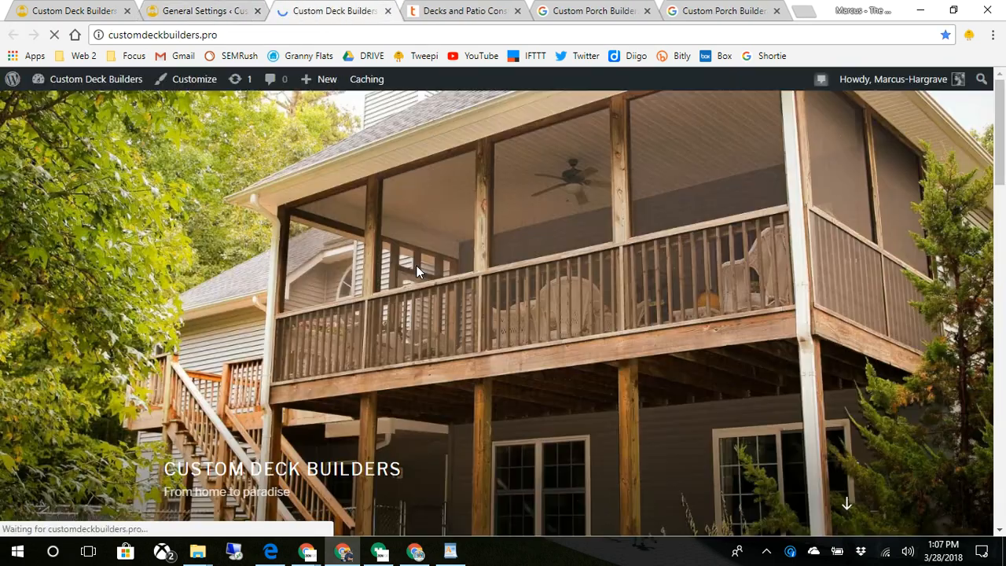
pyautogui.click(212, 12)
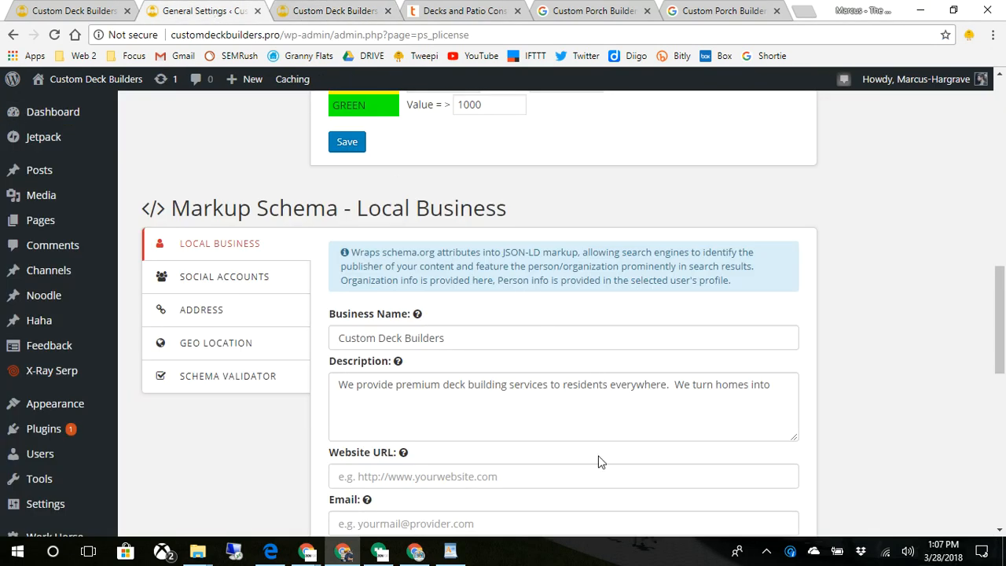
pyautogui.scroll(-1, 597, 464)
pyautogui.click(775, 320)
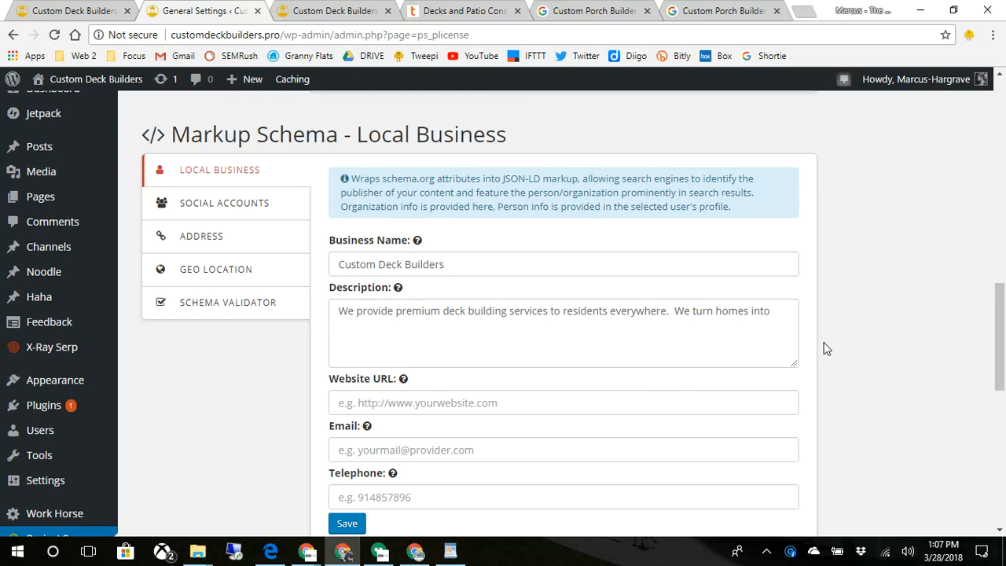
pyautogui.write('par')
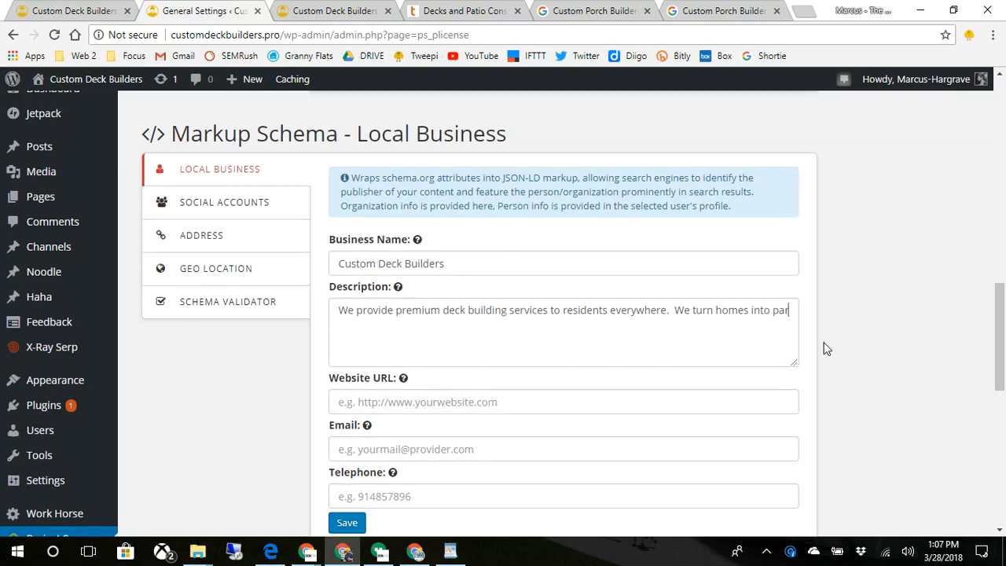
pyautogui.write('adise.')
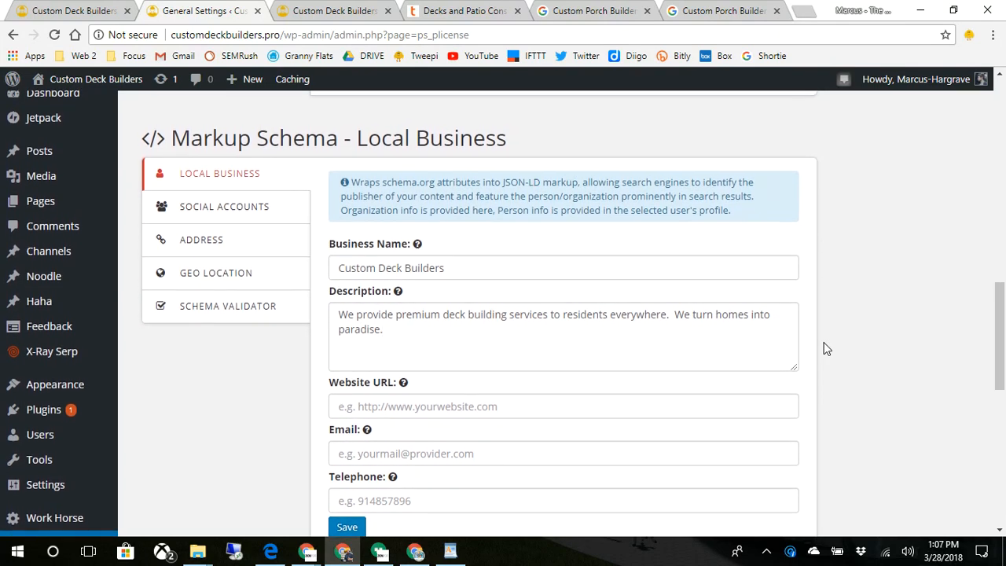
pyautogui.scroll(-3, 825, 348)
pyautogui.write('Give us a ')
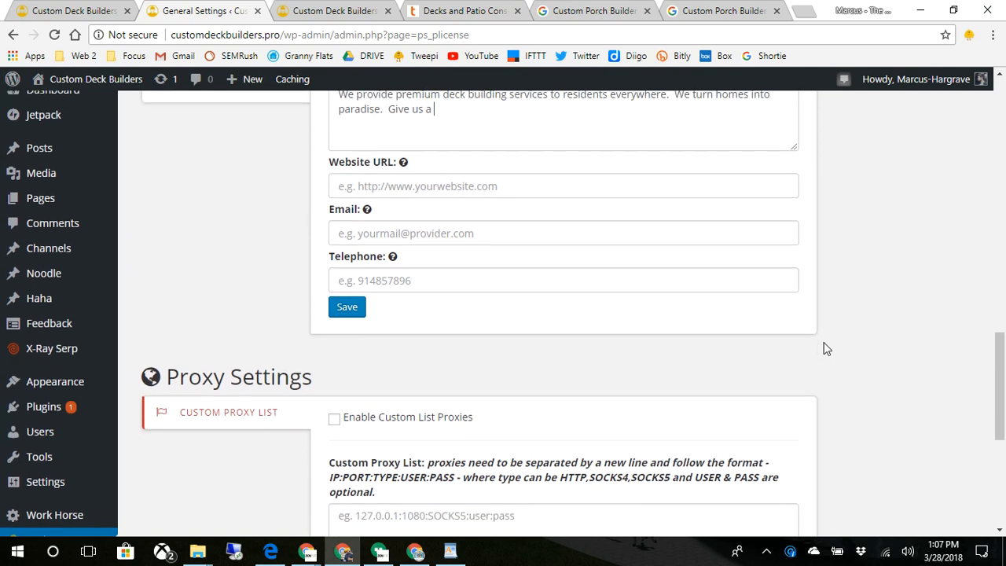
pyautogui.write('call today')
pyautogui.press('Tab')
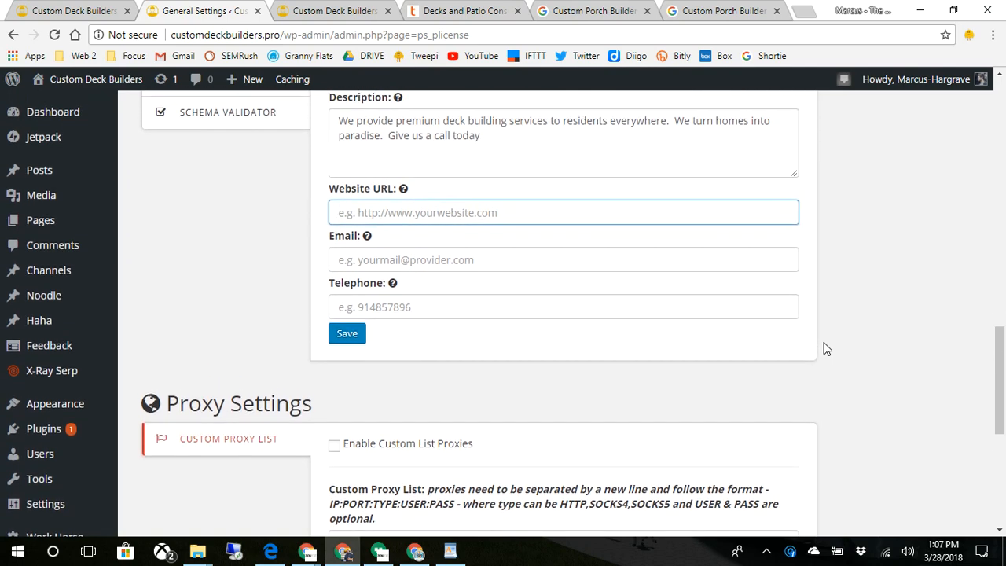
pyautogui.write('http')
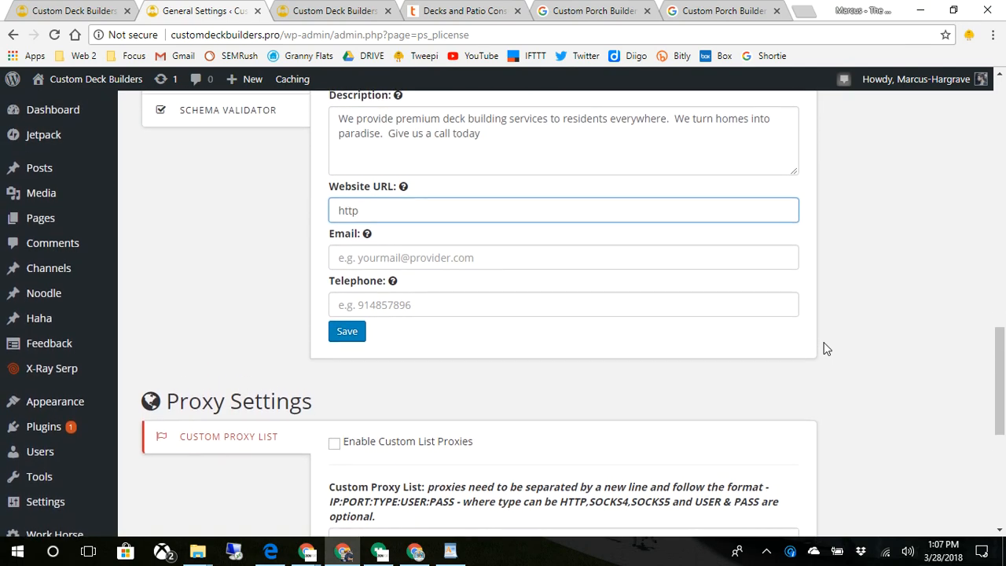
pyautogui.write('://custom')
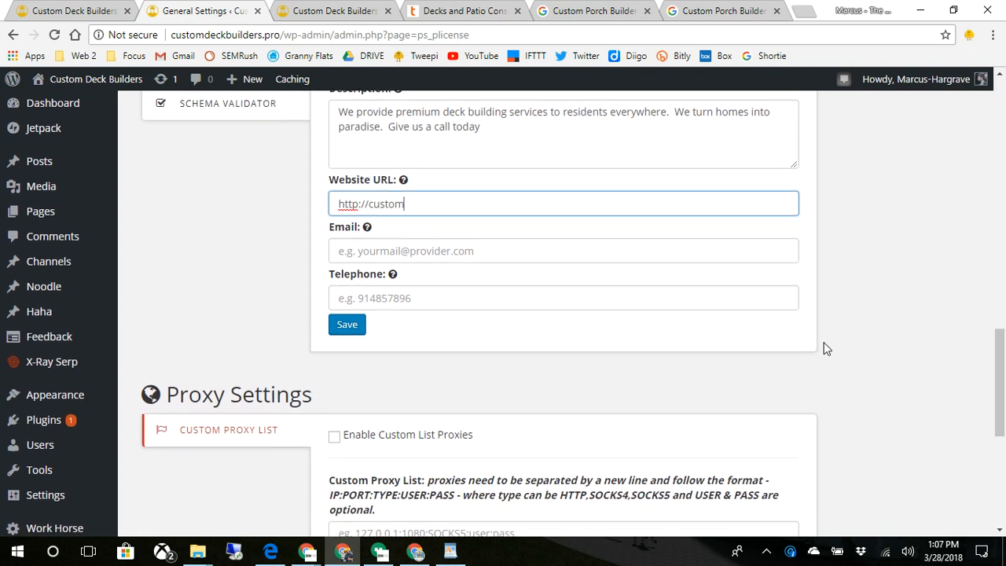
pyautogui.write('deckbuild')
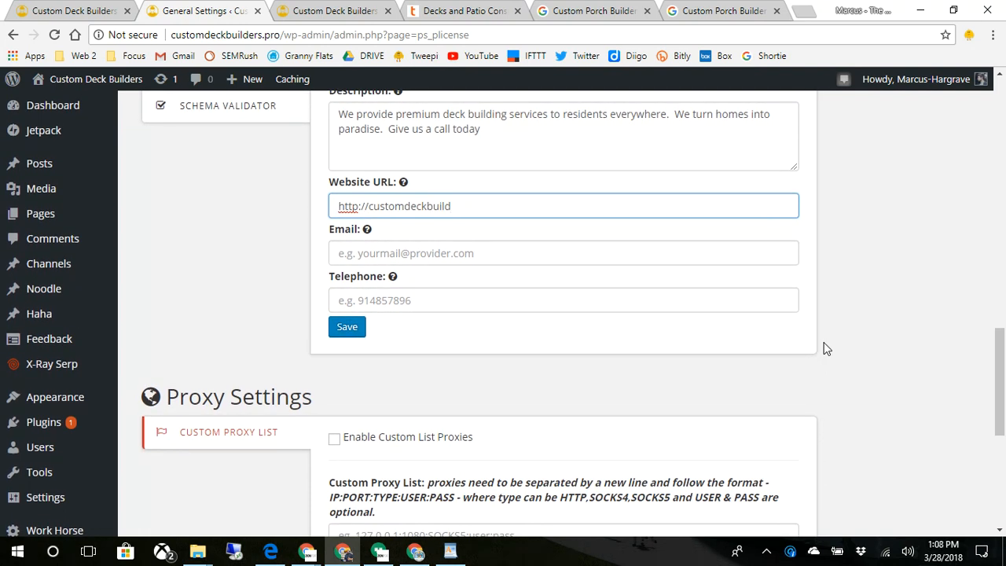
pyautogui.write('ers.pro')
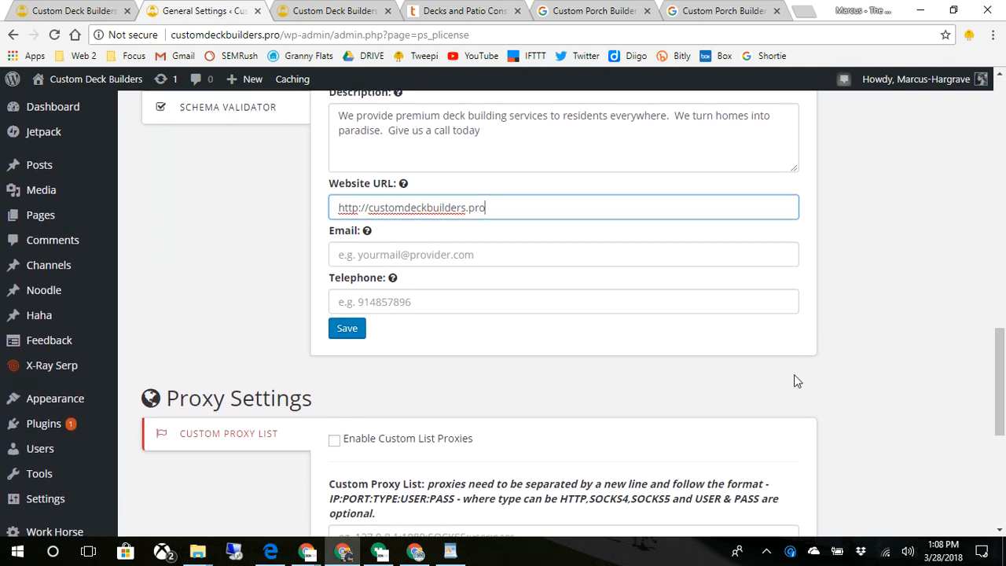
pyautogui.scroll(2, 592, 399)
# - Save the Local Business schema and dismiss the 'Successfully saved JSON LD settings!' alert
pyautogui.click(349, 477)
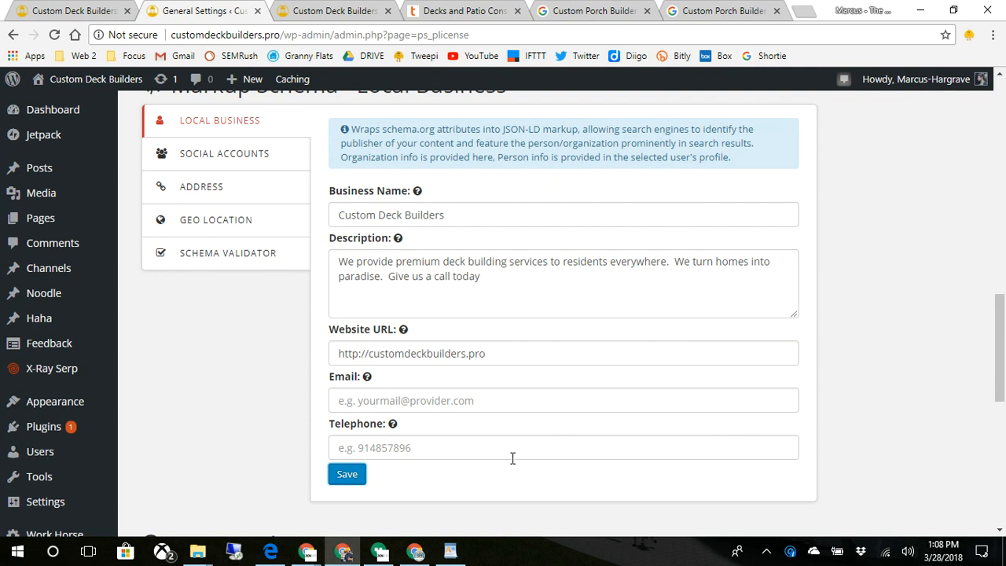
pyautogui.click(512, 454)
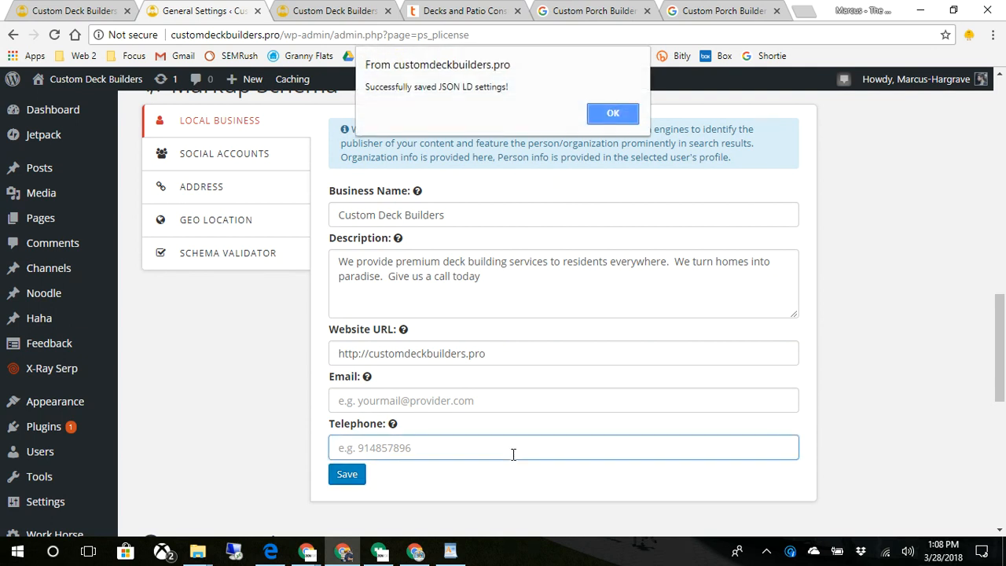
pyautogui.click(613, 120)
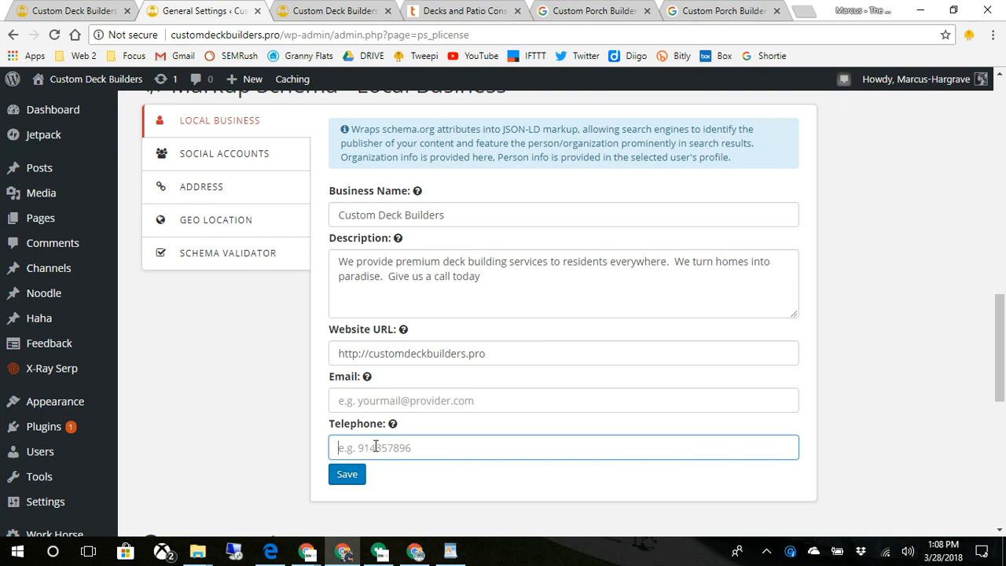
pyautogui.click(204, 161)
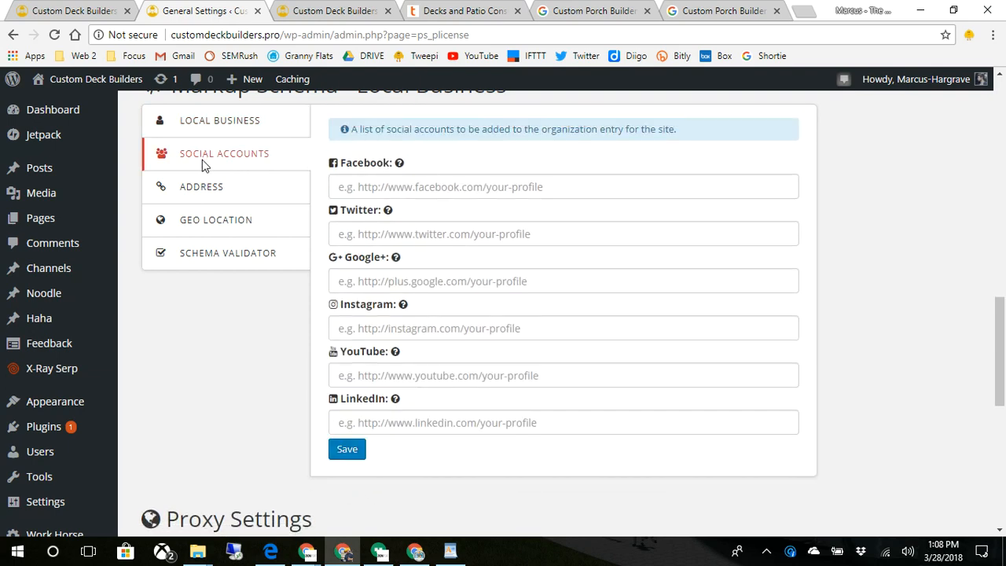
pyautogui.click(202, 186)
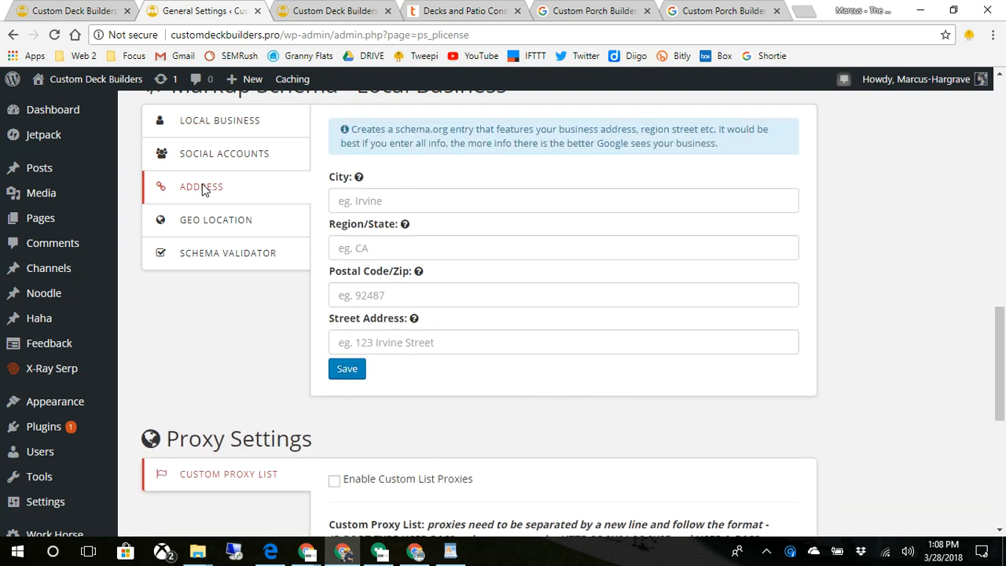
pyautogui.click(233, 225)
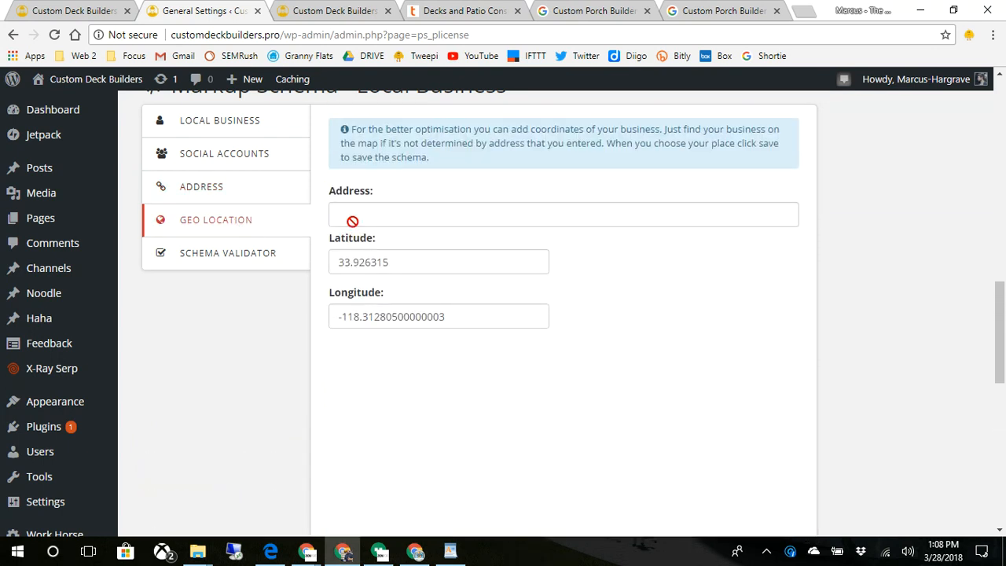
pyautogui.click(378, 263)
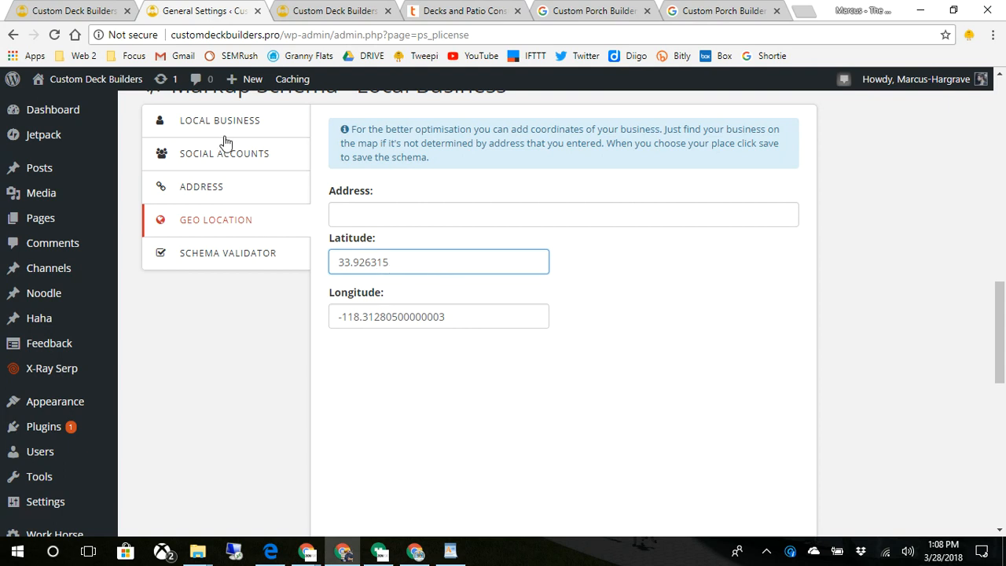
pyautogui.click(246, 155)
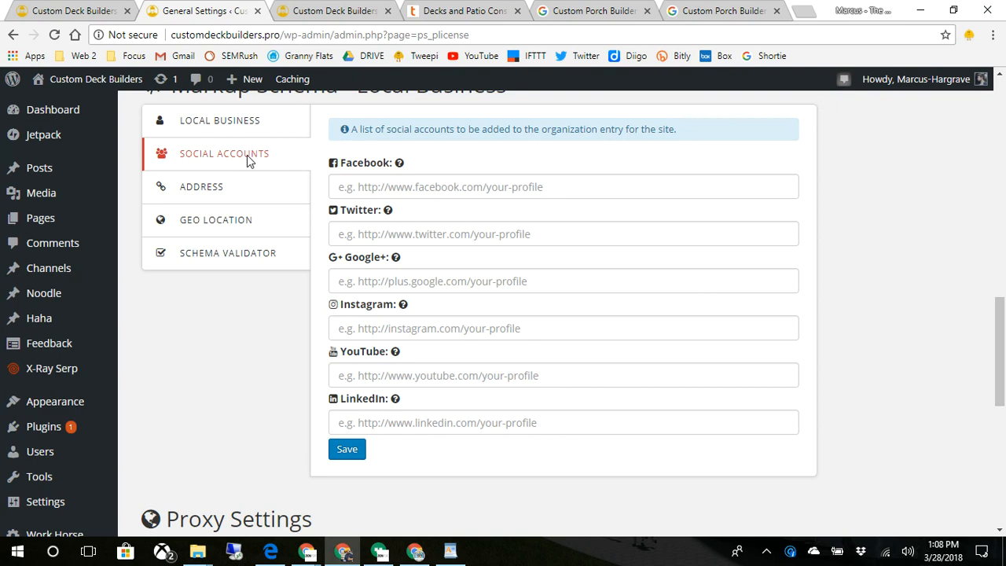
pyautogui.click(206, 255)
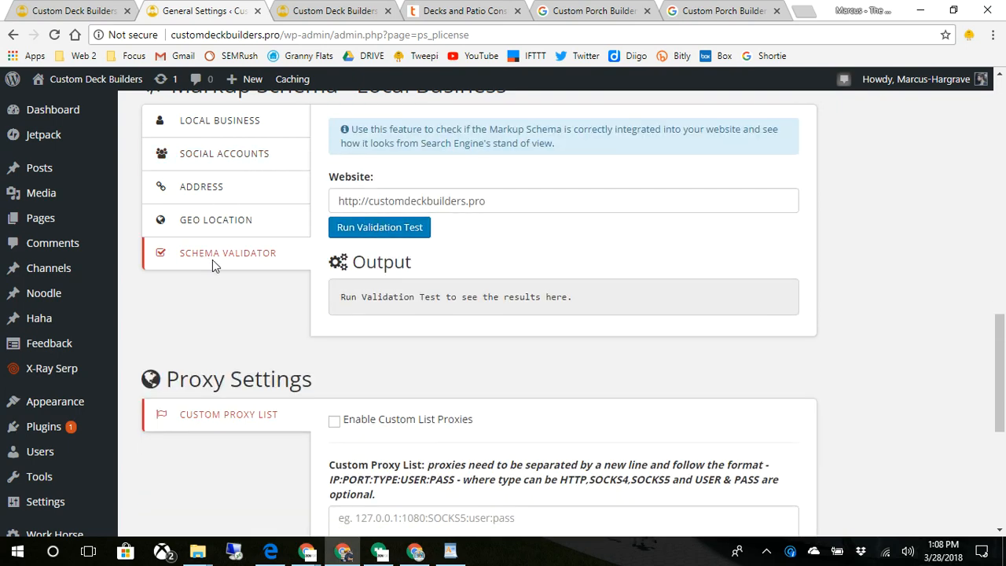
# - Run the validation test and confirm 'Valid Markup Schema Detected!' for the LocalBusiness JSON-LD output
pyautogui.click(372, 227)
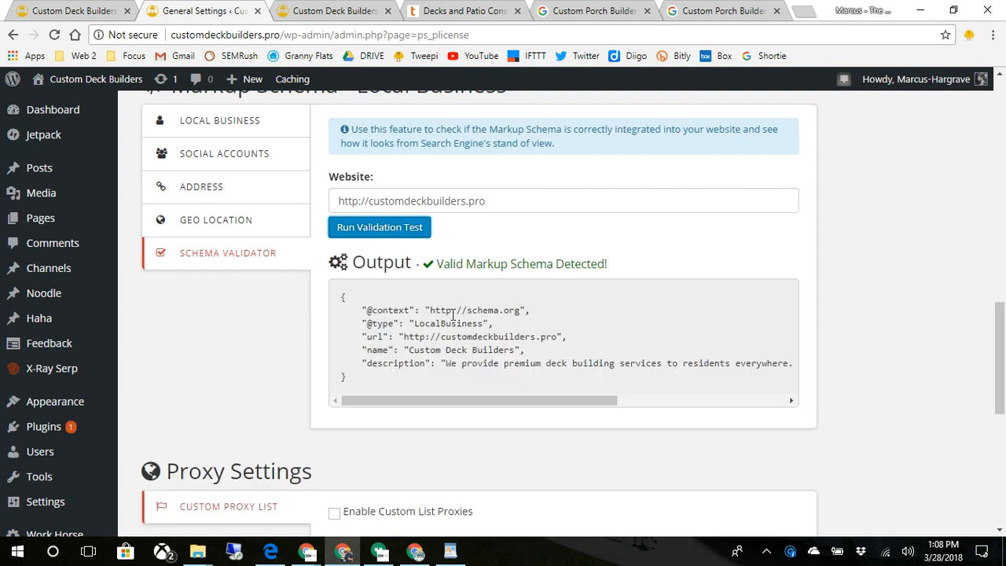
pyautogui.scroll(1, 468, 340)
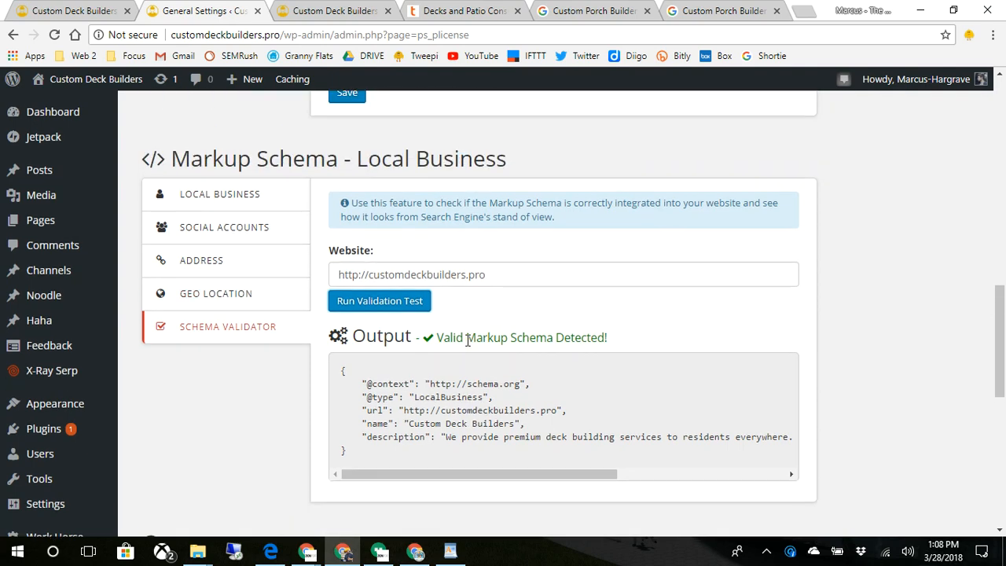
pyautogui.scroll(-2, 467, 340)
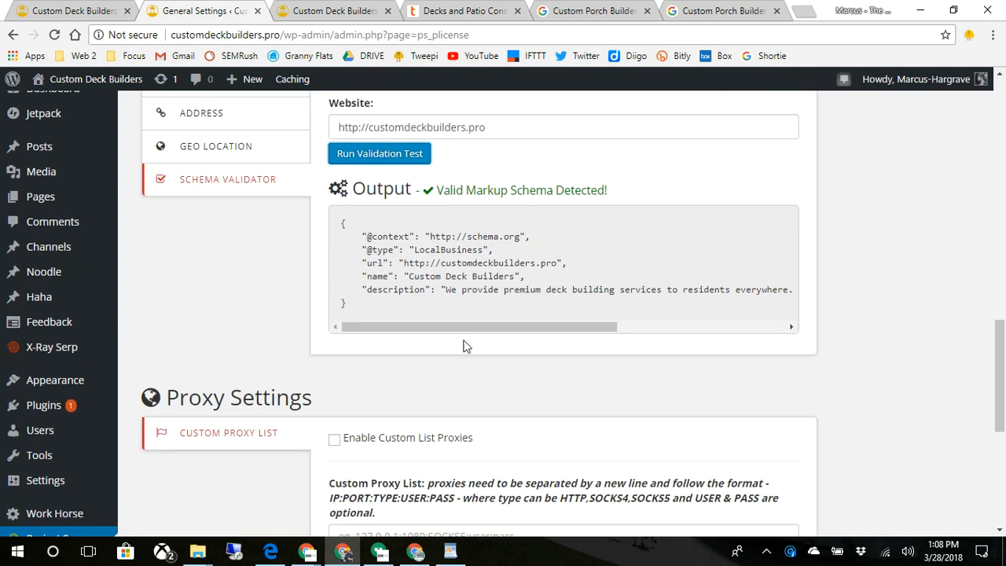
pyautogui.scroll(3, 463, 346)
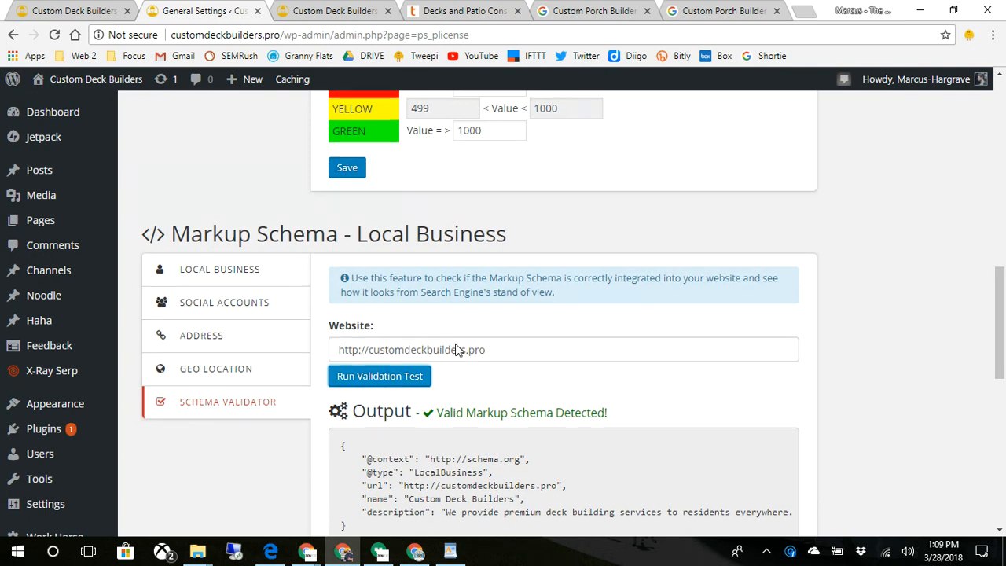
pyautogui.scroll(9, 460, 337)
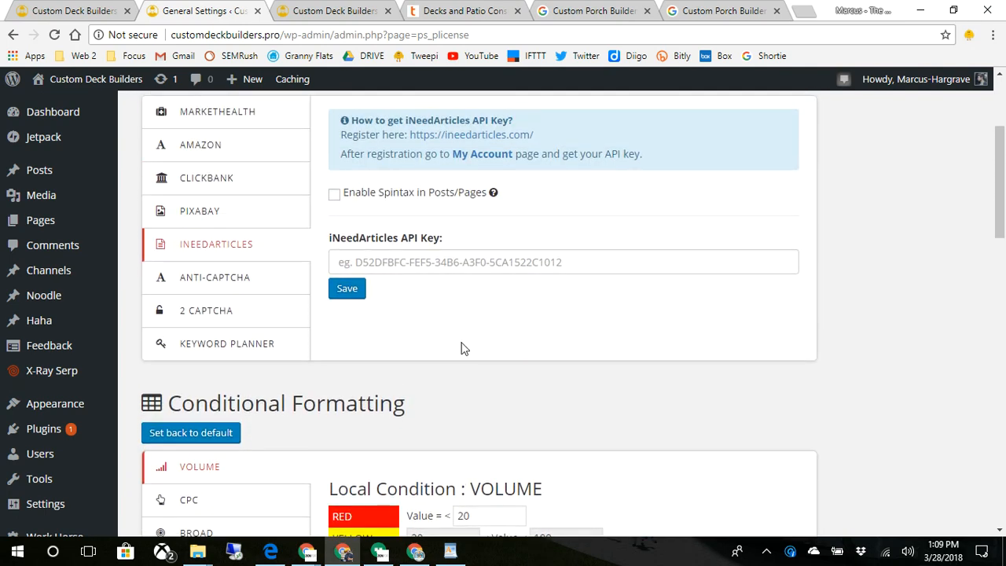
pyautogui.scroll(3, 472, 360)
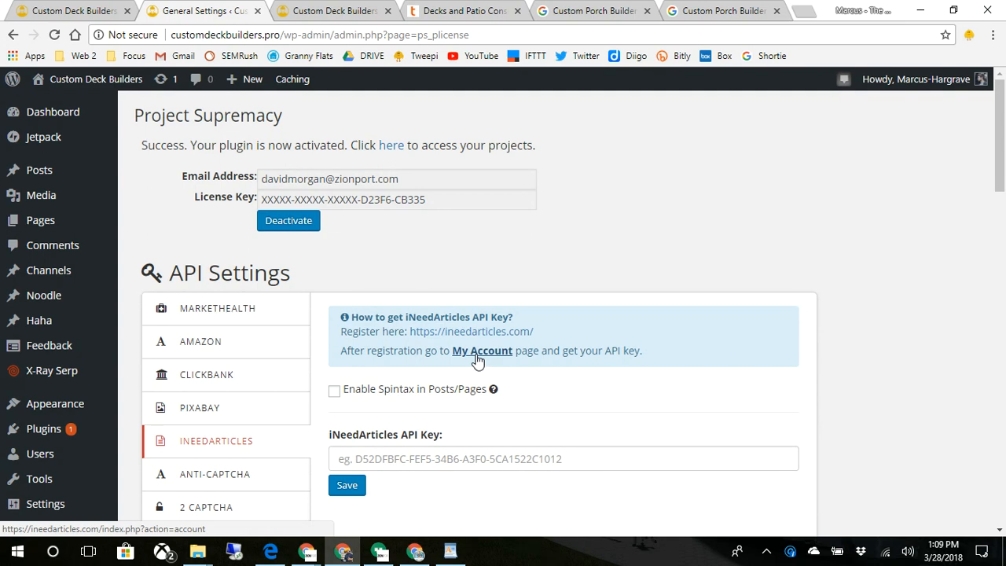
pyautogui.scroll(-5, 477, 360)
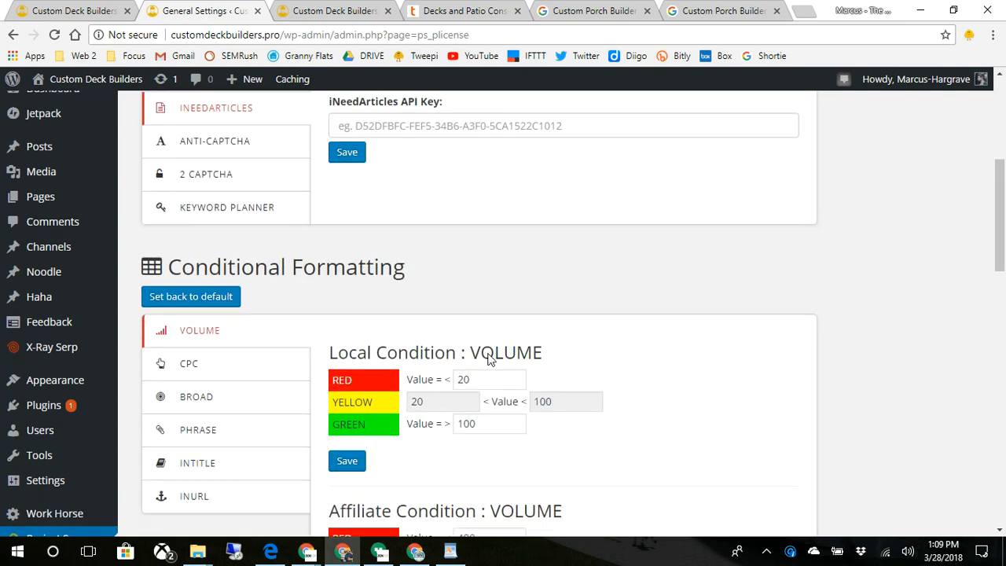
pyautogui.scroll(2, 324, 320)
# - Update the X-Ray Serp plugin to 5.1.0 from Dashboard > Updates, then return to the Updates page
pyautogui.moveTo(63, 115)
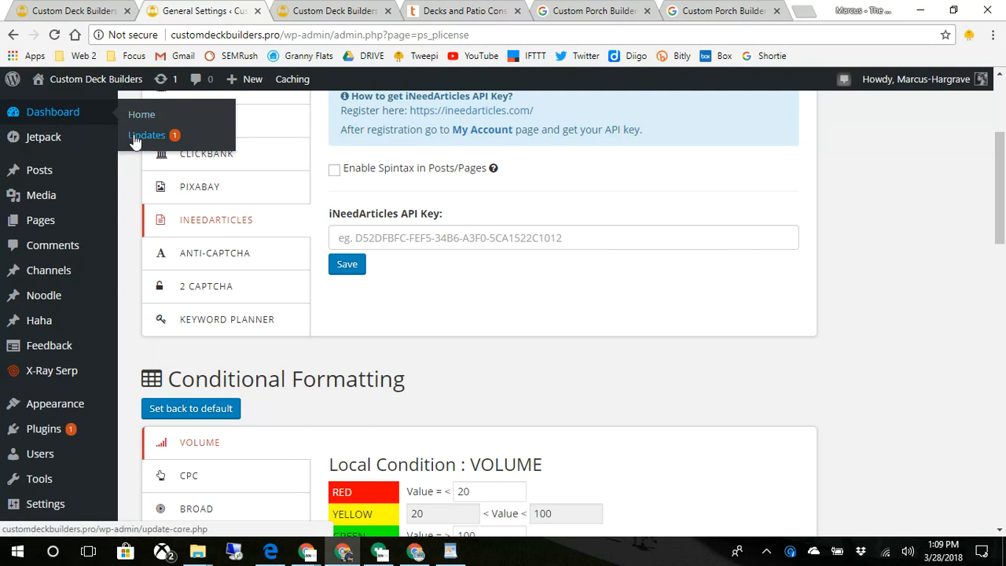
pyautogui.click(137, 134)
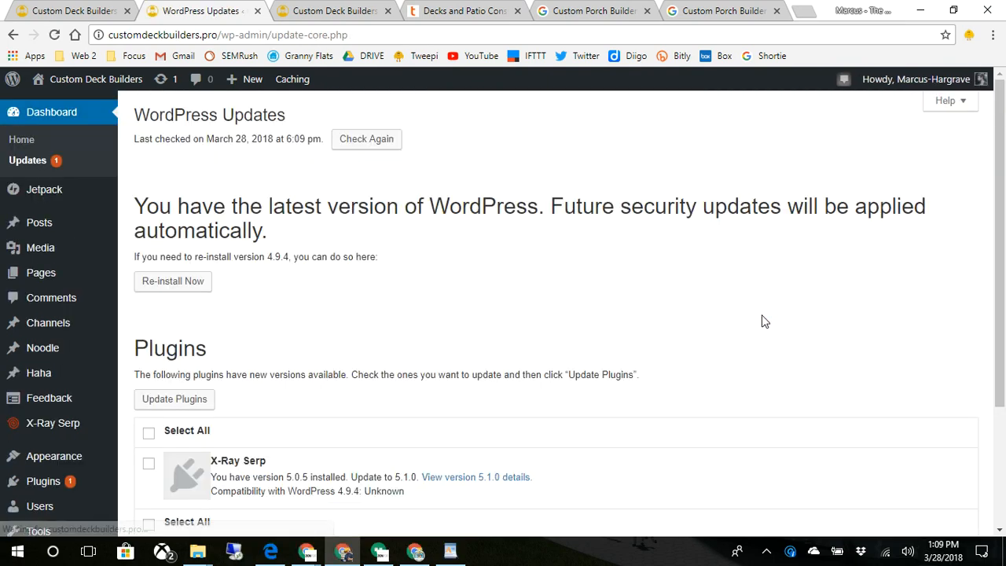
pyautogui.scroll(-2, 762, 321)
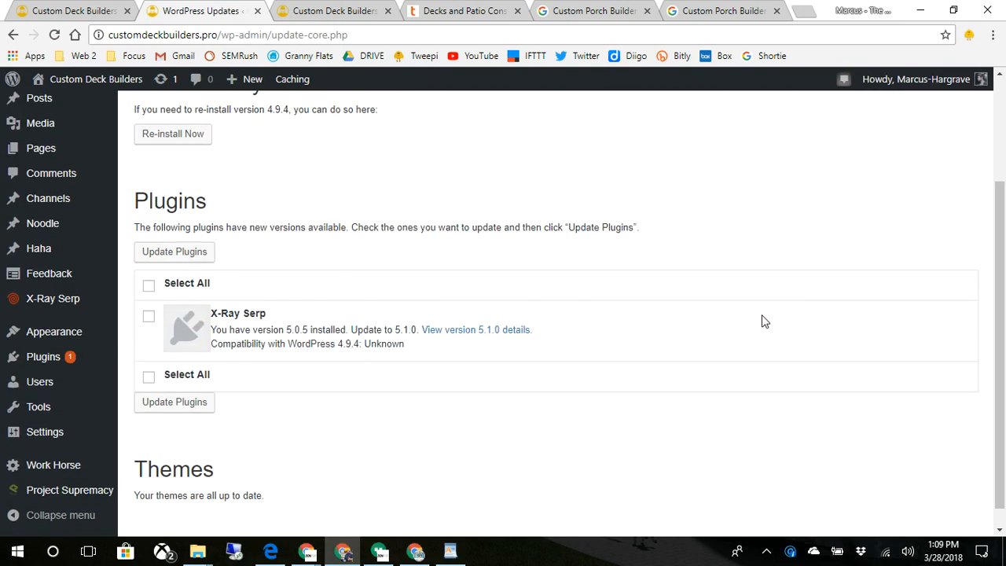
pyautogui.click(149, 286)
pyautogui.click(176, 251)
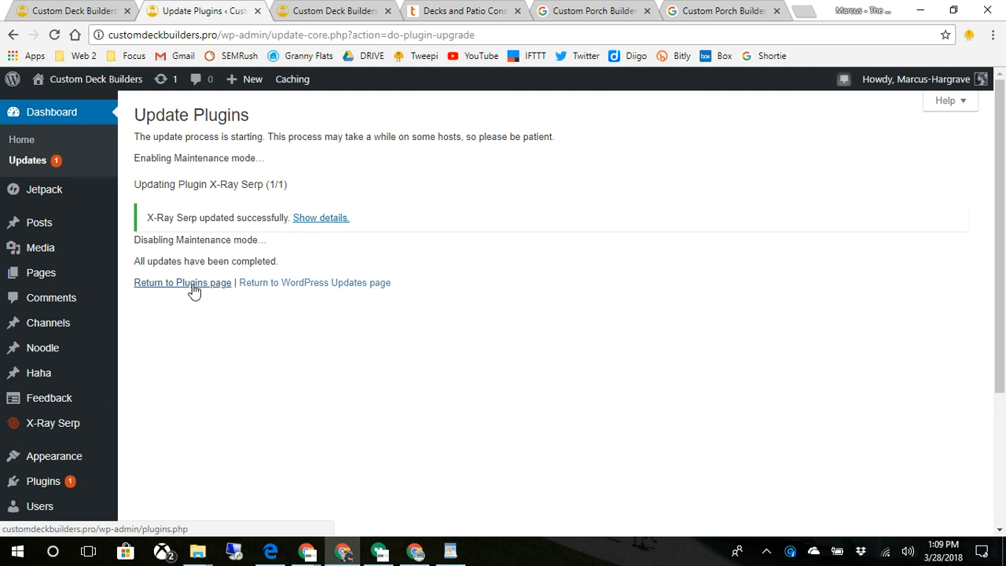
pyautogui.click(311, 285)
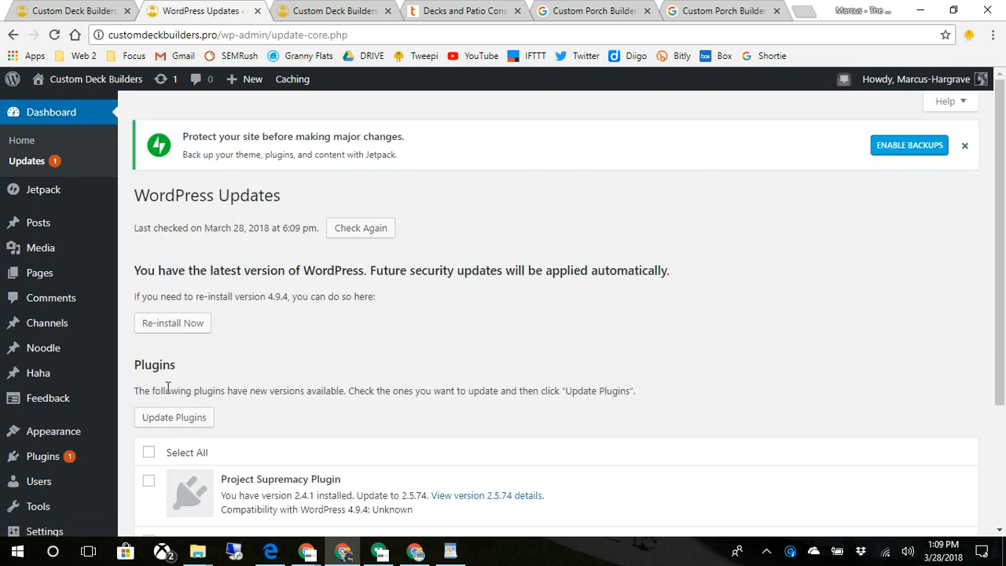
# - Update the Project Supremacy Plugin to version 2.5.74
pyautogui.scroll(-2, 352, 409)
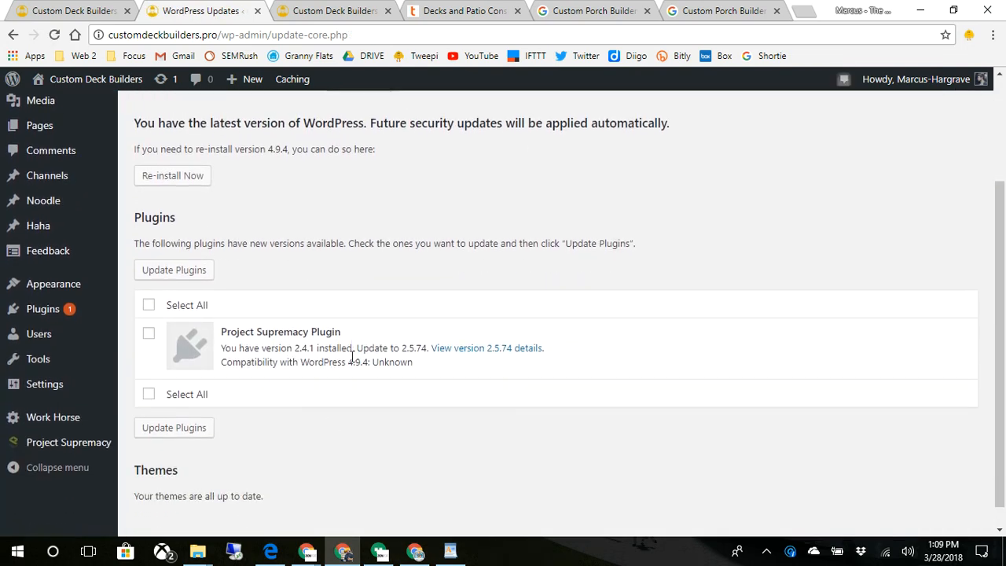
pyautogui.click(149, 307)
pyautogui.click(172, 276)
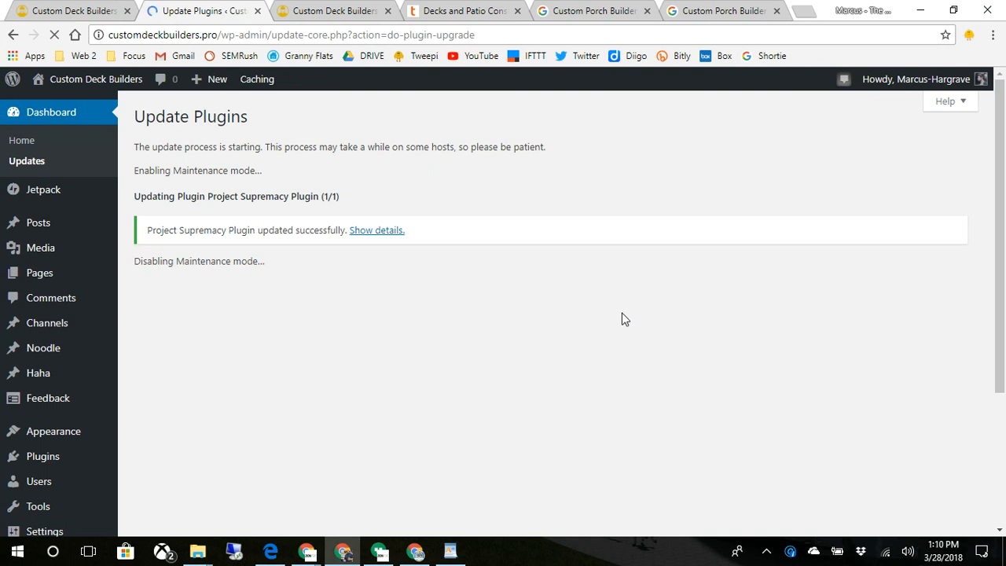
# - Go to the Project Supremacy General Settings page
pyautogui.scroll(-3, 626, 317)
pyautogui.moveTo(96, 495)
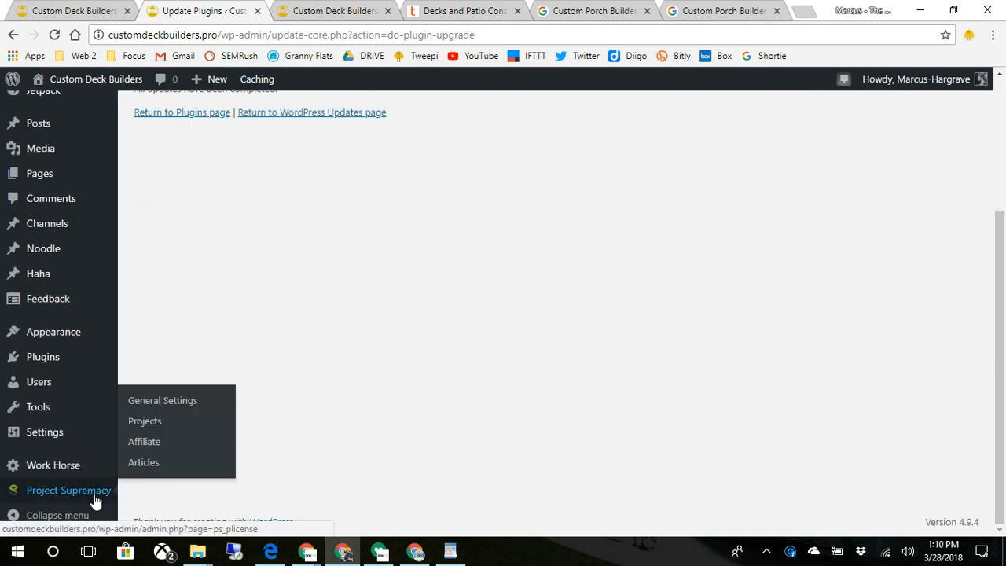
pyautogui.click(158, 402)
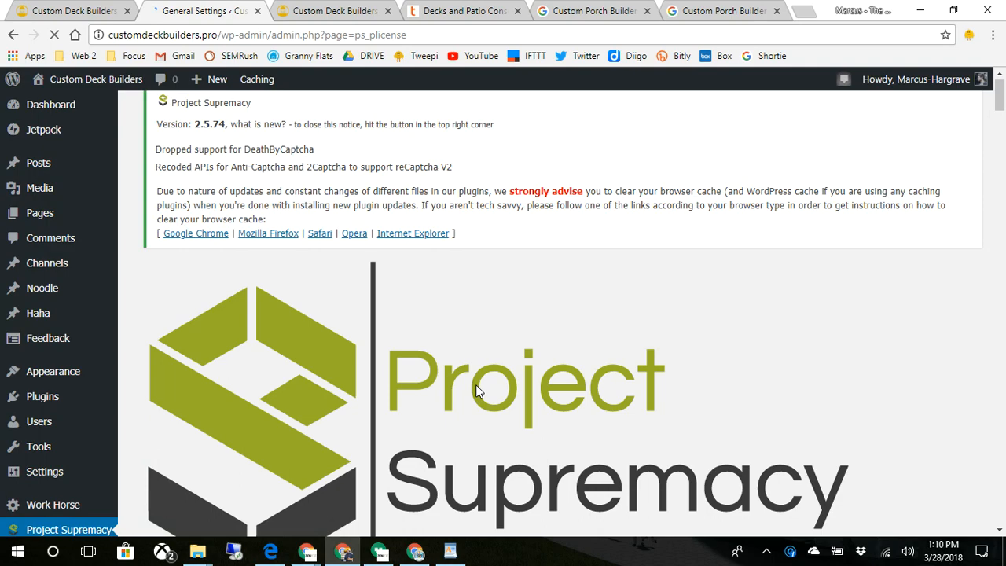
pyautogui.scroll(-2, 476, 385)
pyautogui.scroll(-6, 475, 391)
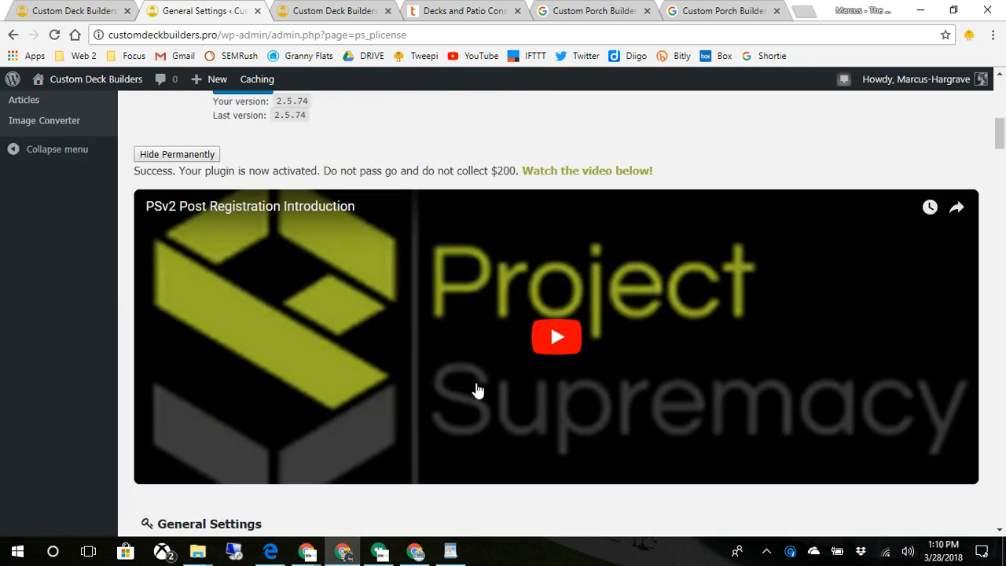
pyautogui.scroll(-3, 476, 391)
pyautogui.scroll(8, 476, 391)
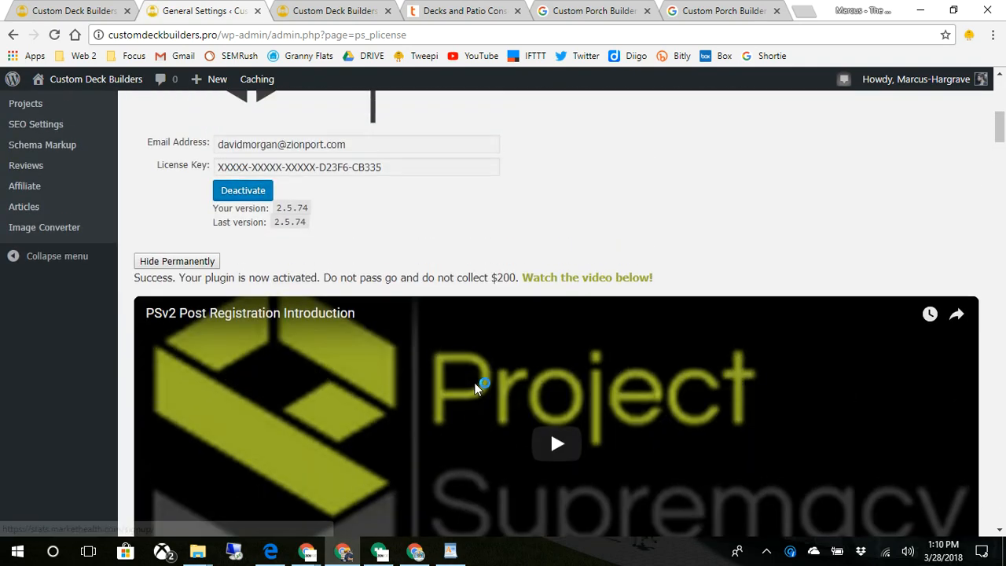
pyautogui.scroll(2, 476, 387)
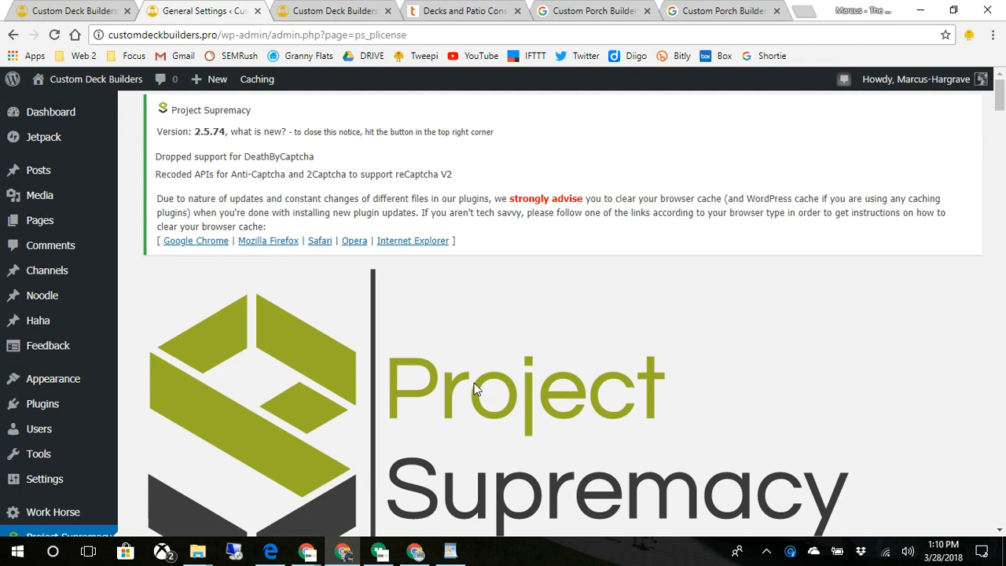
pyautogui.scroll(-8, 475, 389)
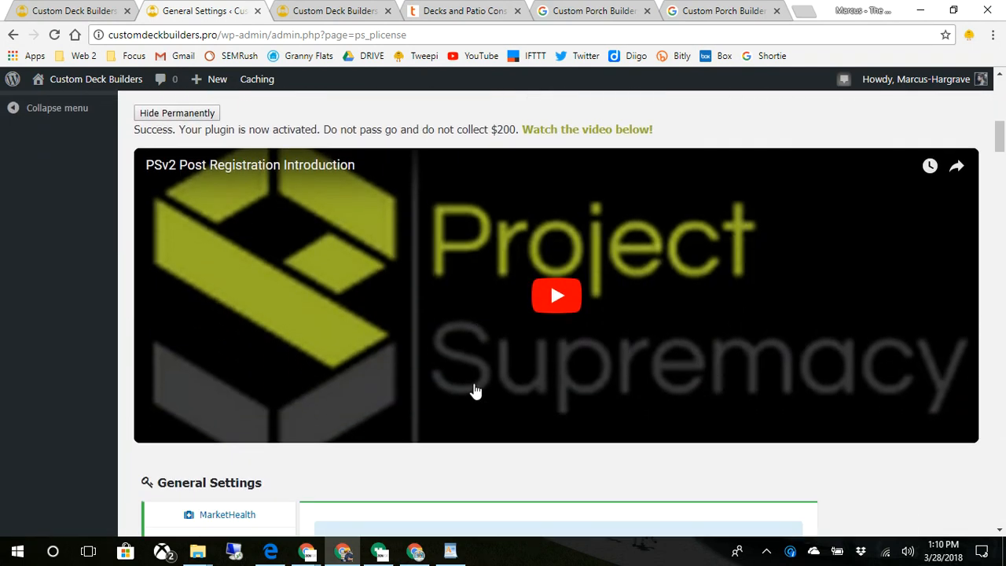
pyautogui.scroll(-2, 474, 389)
pyautogui.scroll(3, 474, 386)
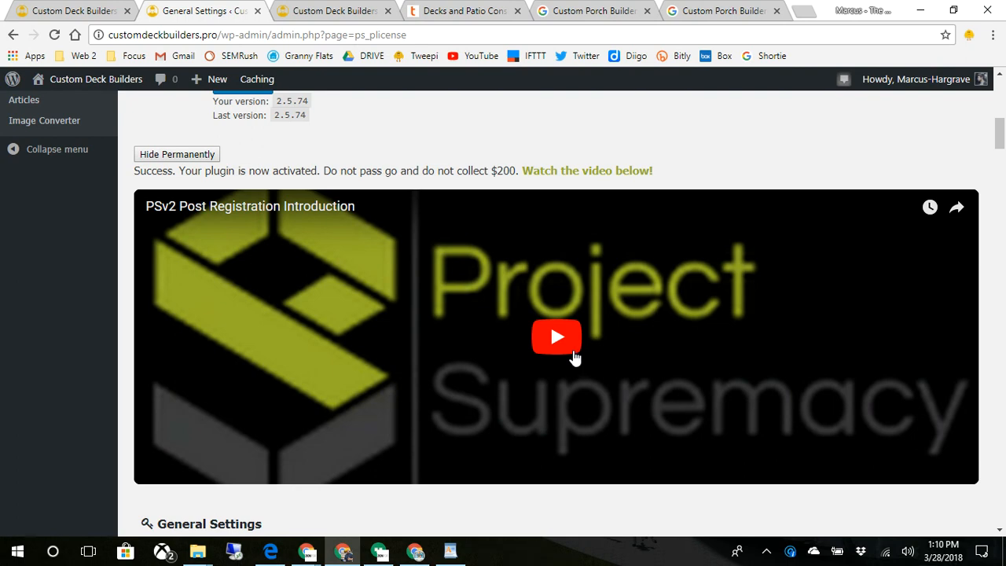
pyautogui.scroll(-8, 573, 357)
pyautogui.scroll(3, 576, 355)
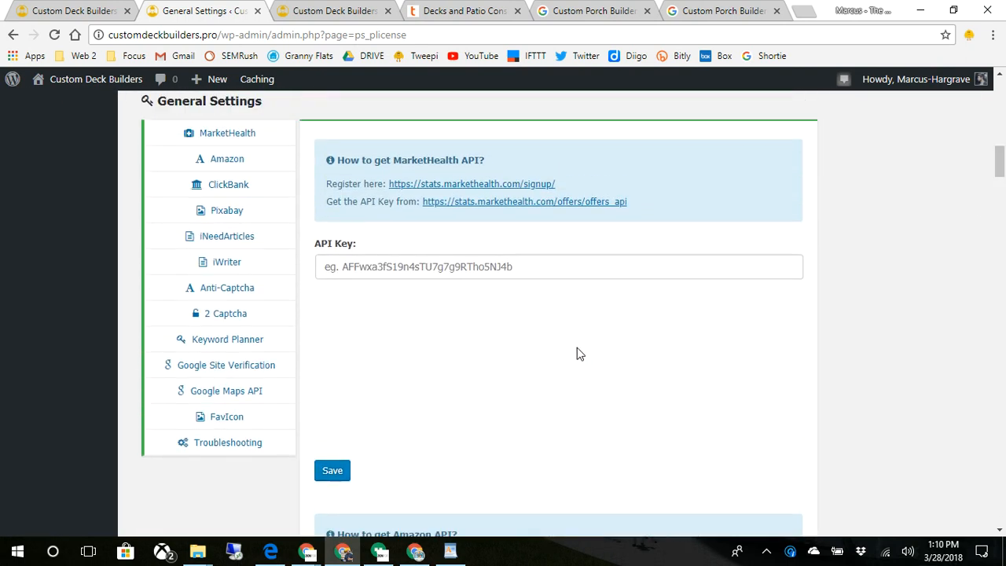
pyautogui.scroll(5, 576, 354)
pyautogui.scroll(-3, 572, 332)
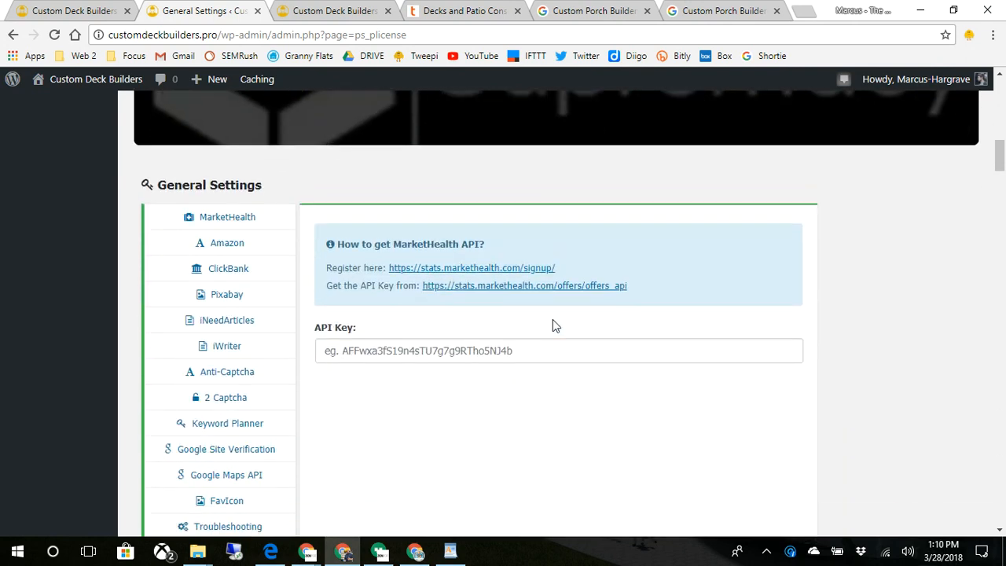
pyautogui.scroll(-4, 550, 320)
pyautogui.scroll(6, 552, 324)
pyautogui.scroll(6, 552, 324)
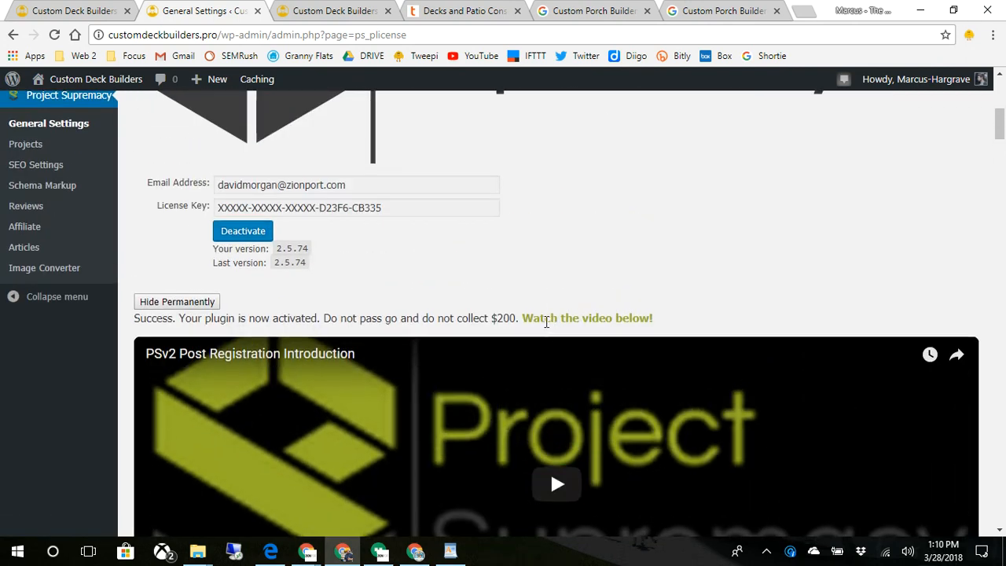
pyautogui.scroll(-1, 542, 336)
pyautogui.scroll(-3, 543, 338)
pyautogui.scroll(2, 541, 340)
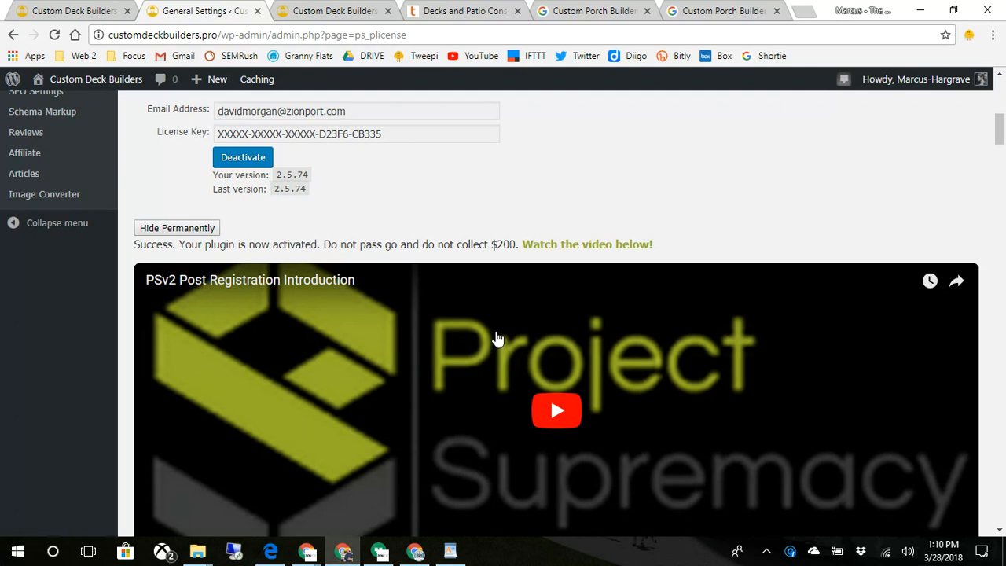
pyautogui.scroll(3, 502, 337)
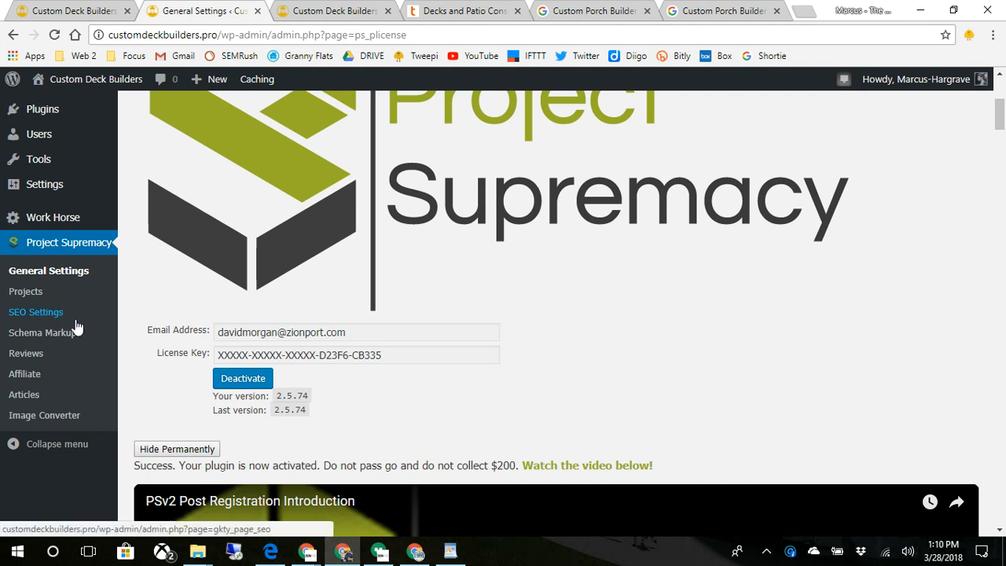
# - From the Project Supremacy projects list, add a new project named 'SAN DIEGO'
pyautogui.click(16, 293)
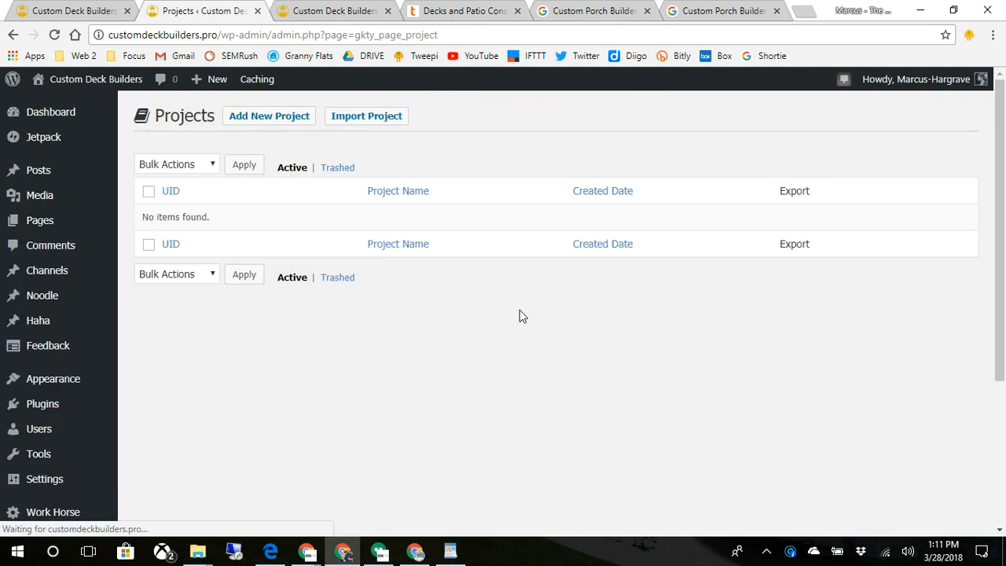
pyautogui.click(253, 165)
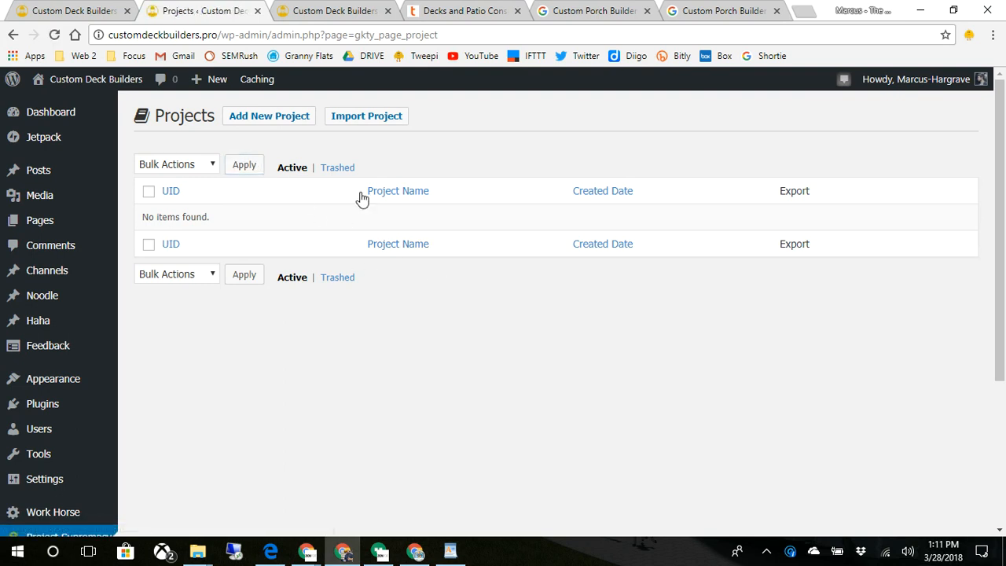
pyautogui.click(290, 118)
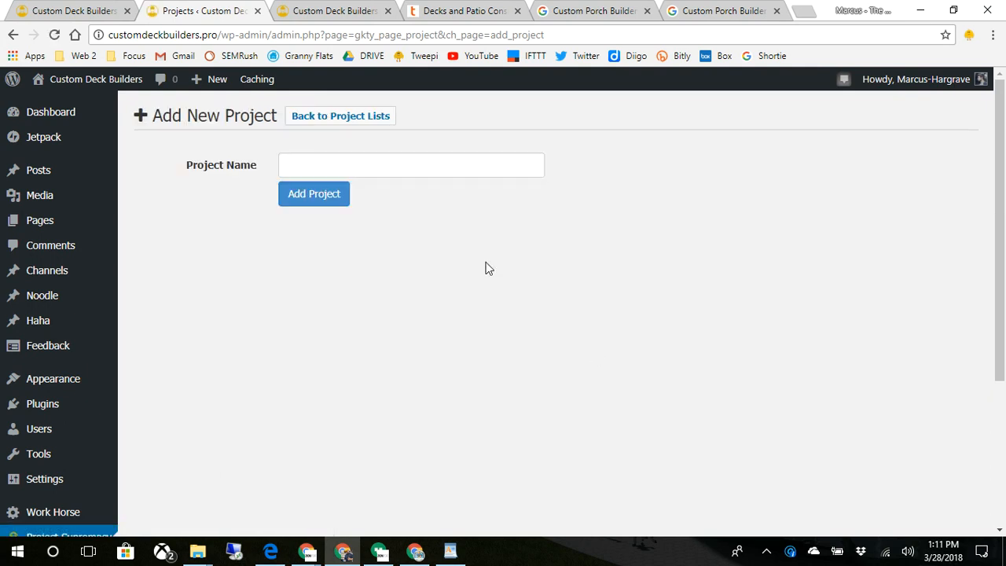
pyautogui.click(488, 172)
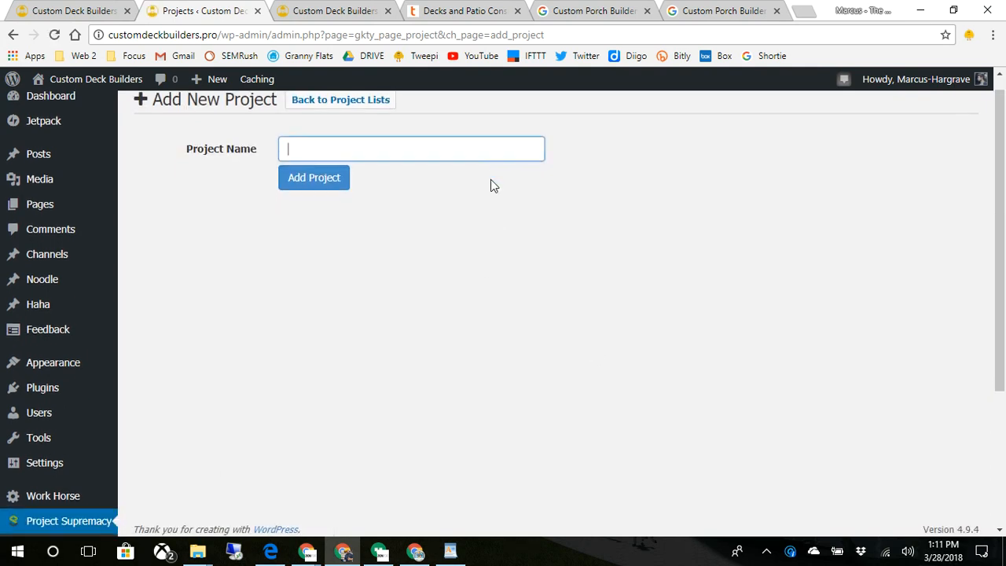
pyautogui.write('SANDI')
pyautogui.write('IEGO')
pyautogui.press('Return')
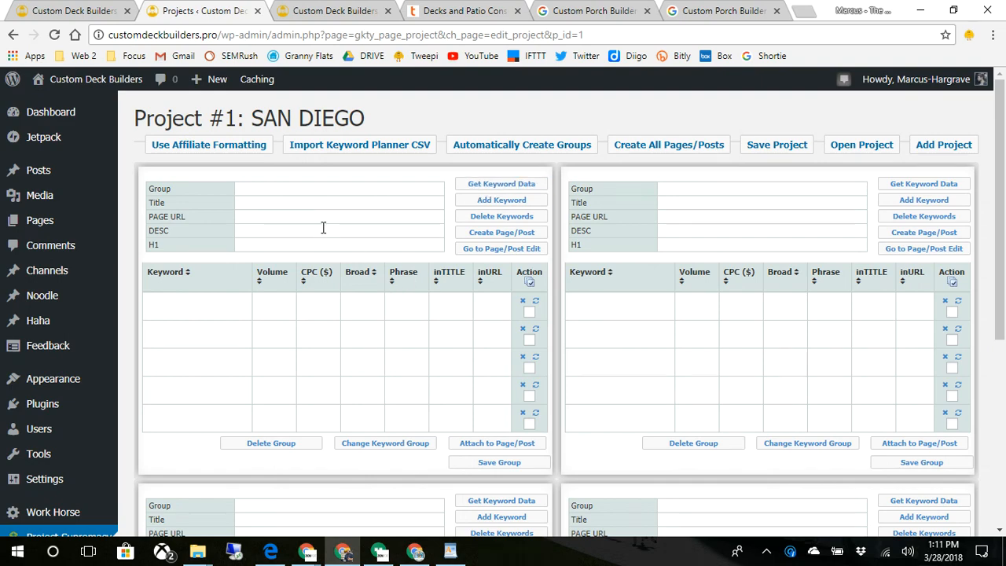
pyautogui.scroll(-4, 721, 294)
pyautogui.scroll(2, 691, 315)
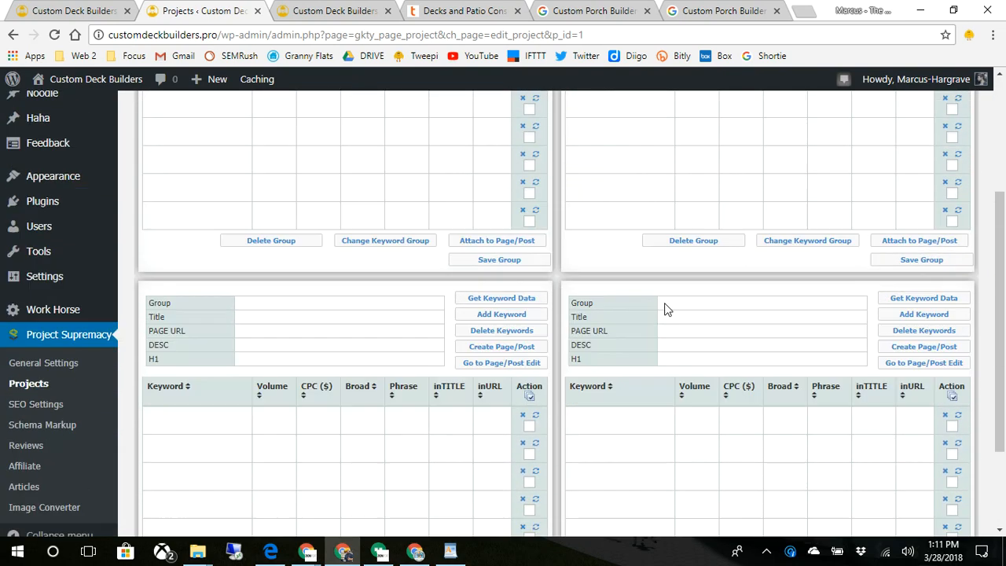
pyautogui.scroll(3, 664, 309)
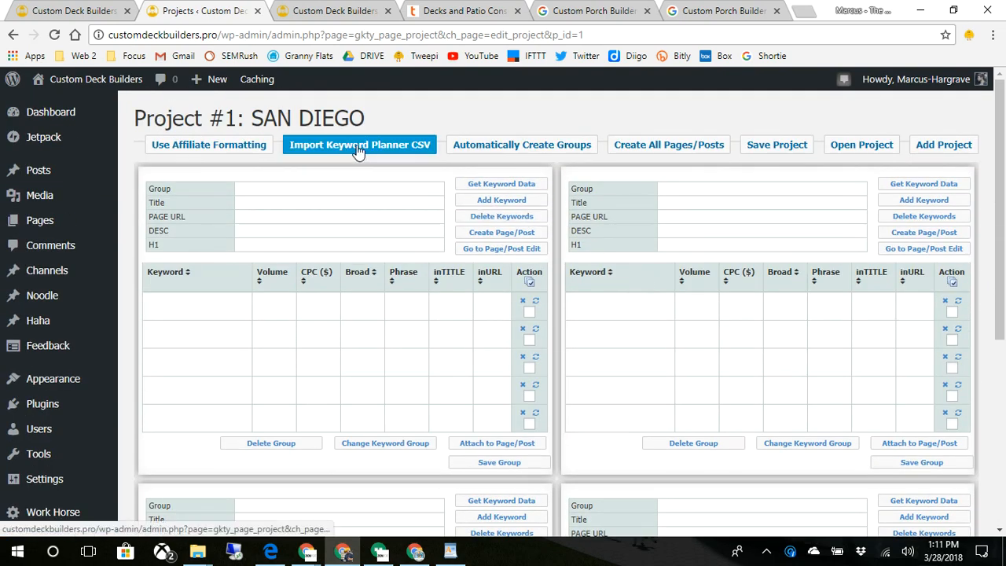
pyautogui.click(522, 151)
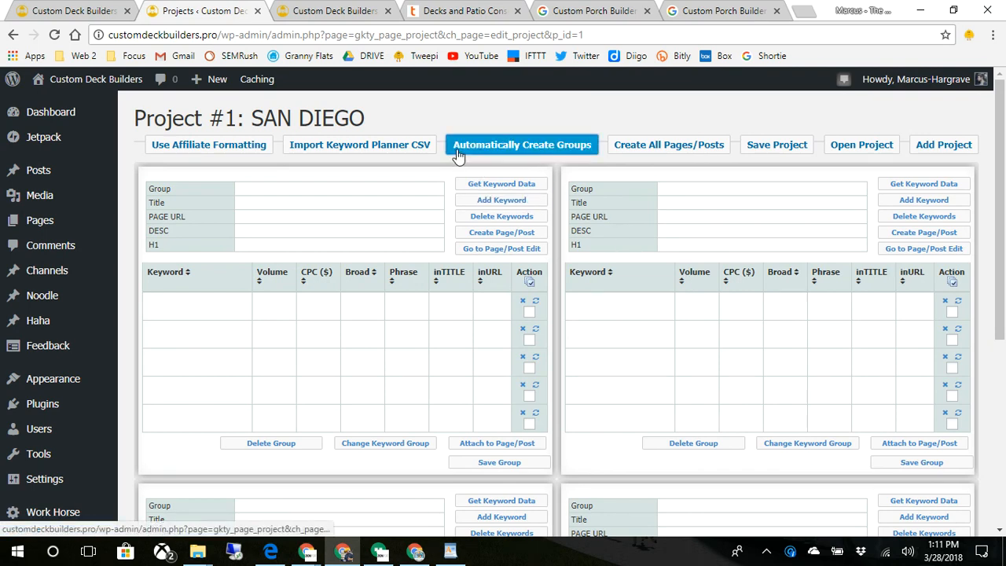
pyautogui.scroll(-2, 647, 254)
pyautogui.scroll(2, 646, 261)
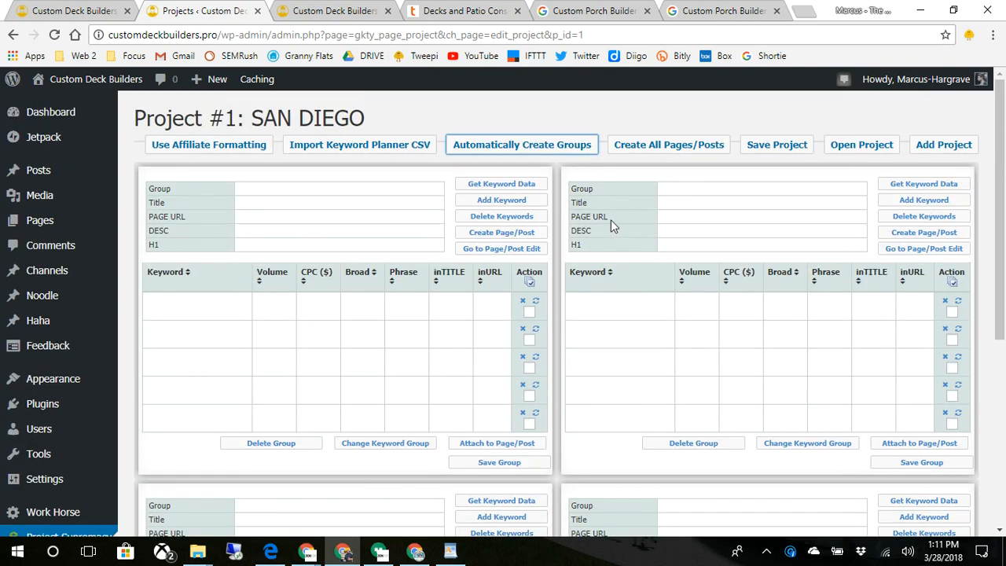
pyautogui.scroll(-4, 294, 205)
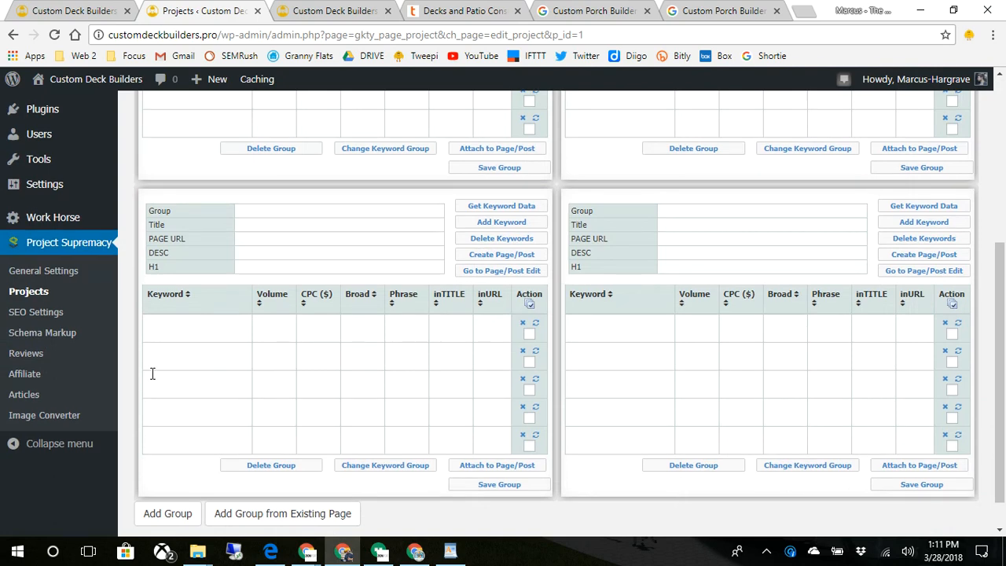
pyautogui.click(31, 393)
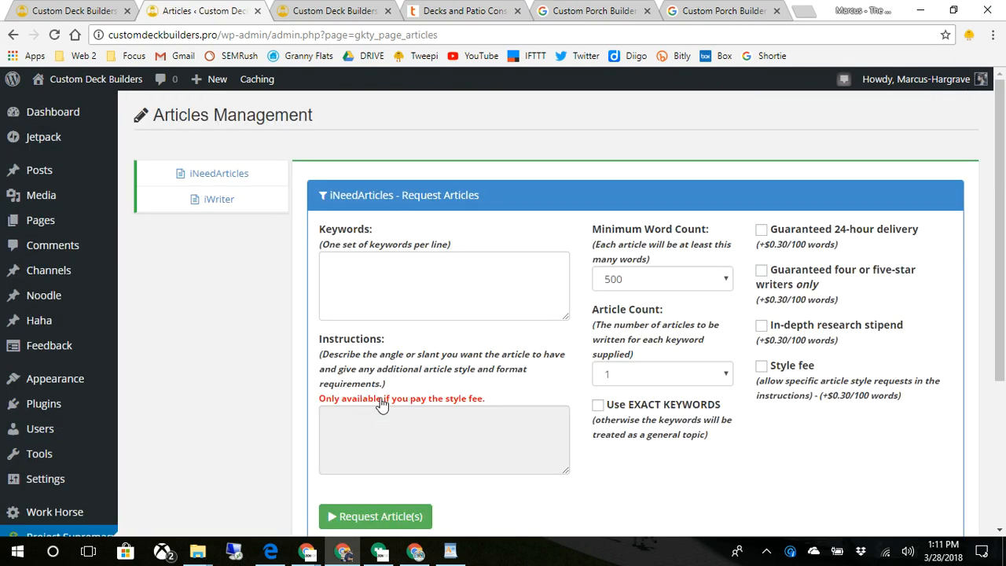
# - Enter 'deck builders' as the keyword in the iNeedArticles request form
pyautogui.scroll(-2, 382, 404)
pyautogui.scroll(2, 382, 403)
pyautogui.click(428, 275)
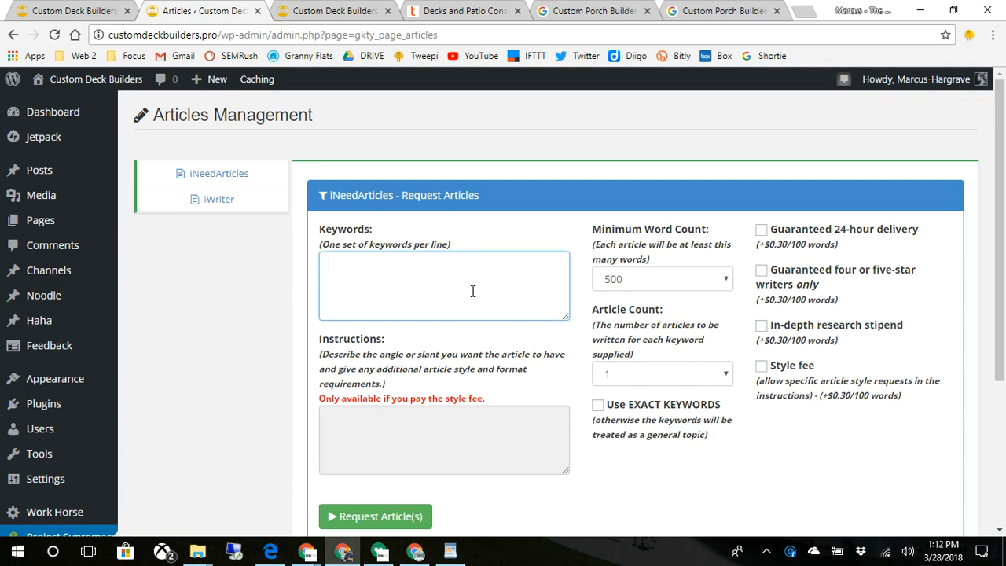
pyautogui.write('deck bui')
pyautogui.scroll(-1, 475, 298)
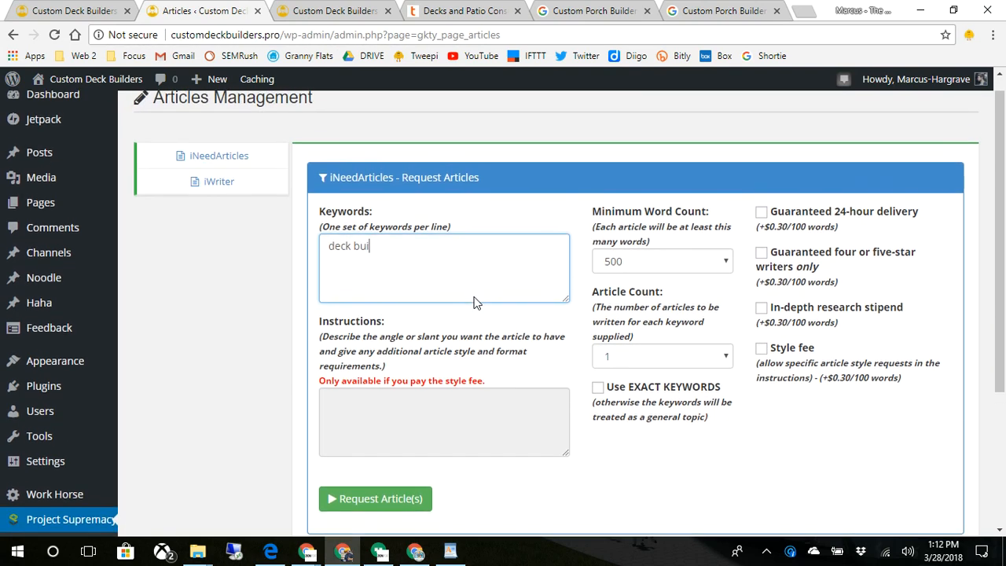
pyautogui.write('lders')
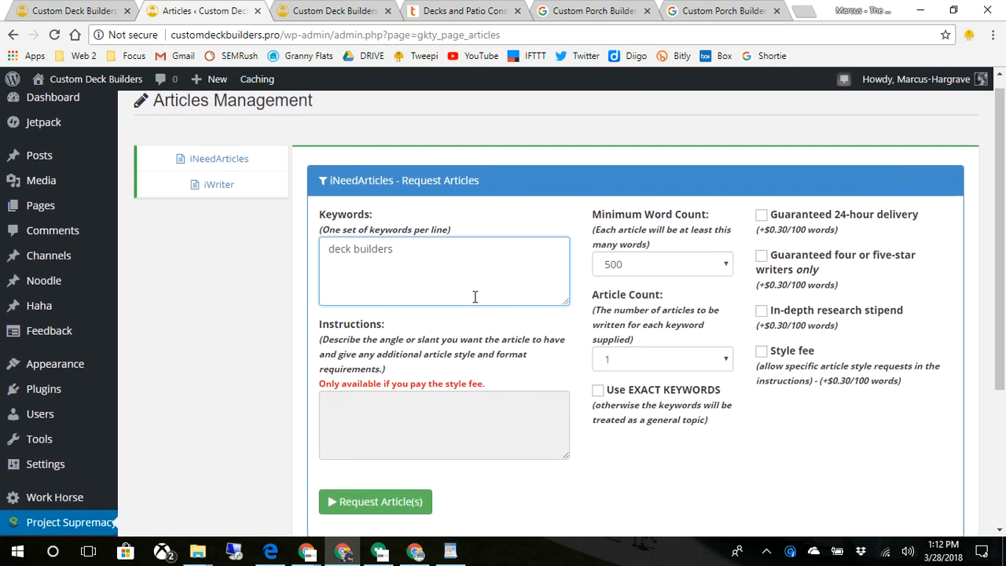
pyautogui.click(687, 267)
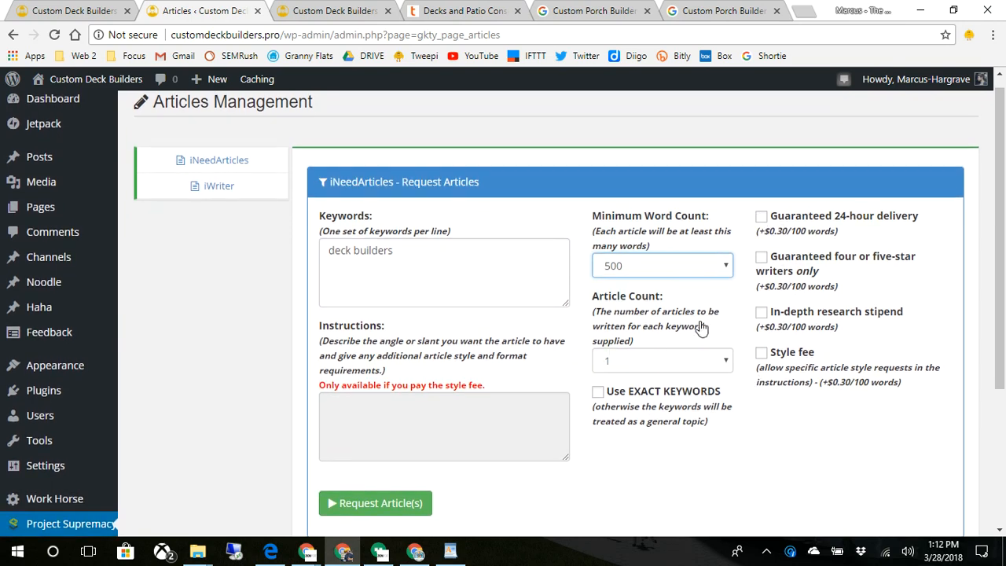
# - Scroll down and highlight the article results table headings
pyautogui.scroll(-1, 696, 330)
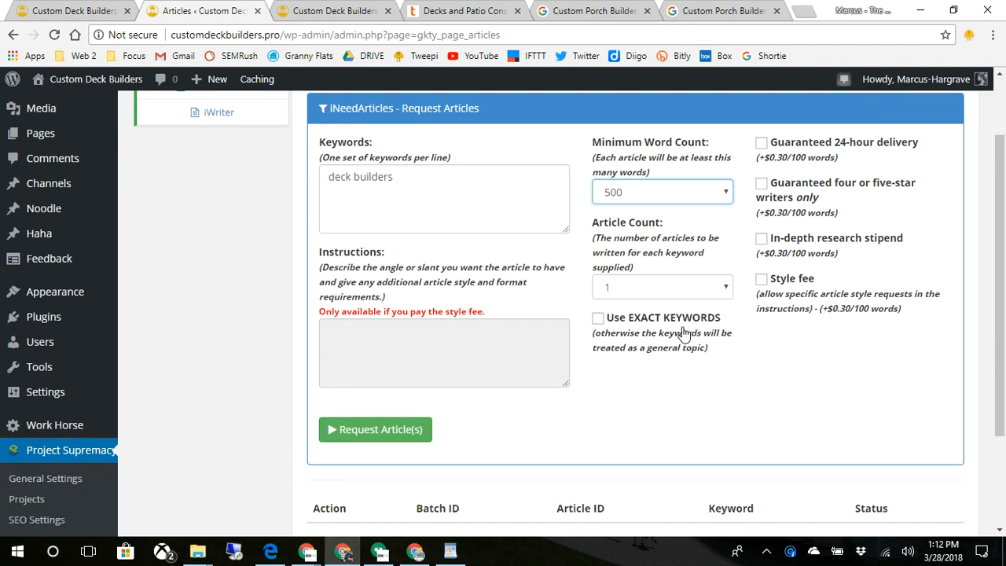
pyautogui.scroll(-2, 627, 358)
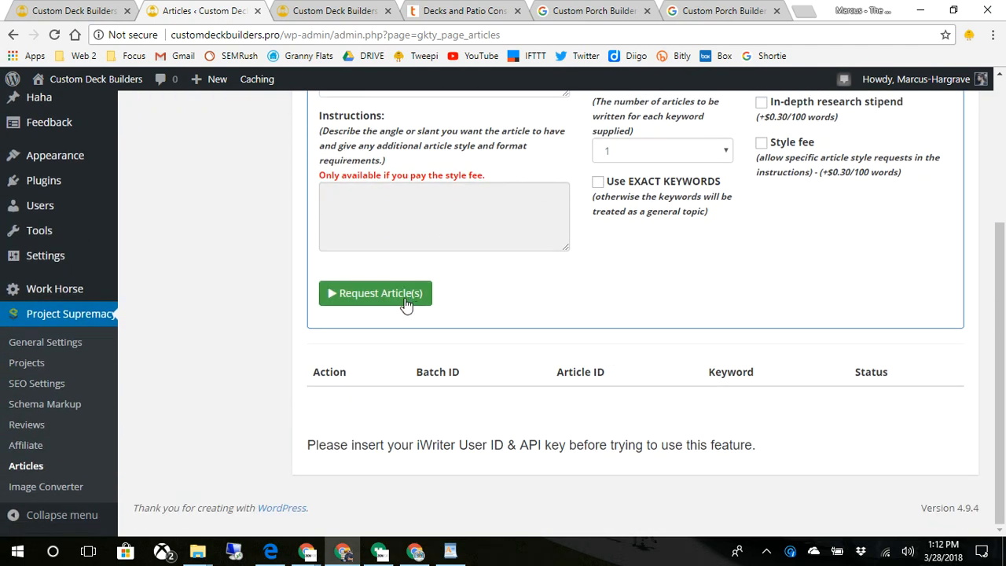
pyautogui.moveTo(349, 382); pyautogui.dragTo(886, 394)
pyautogui.scroll(3, 883, 393)
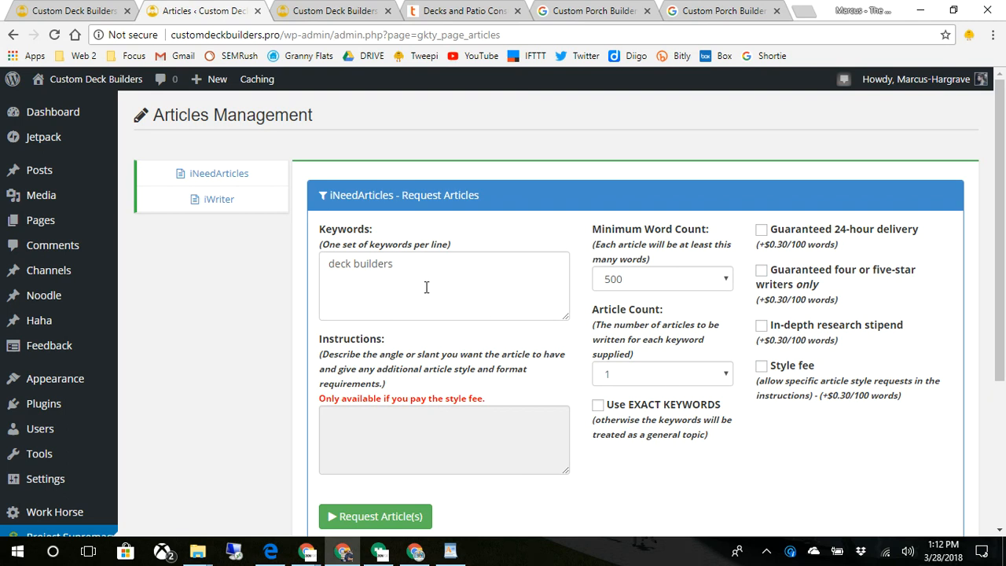
pyautogui.click(202, 200)
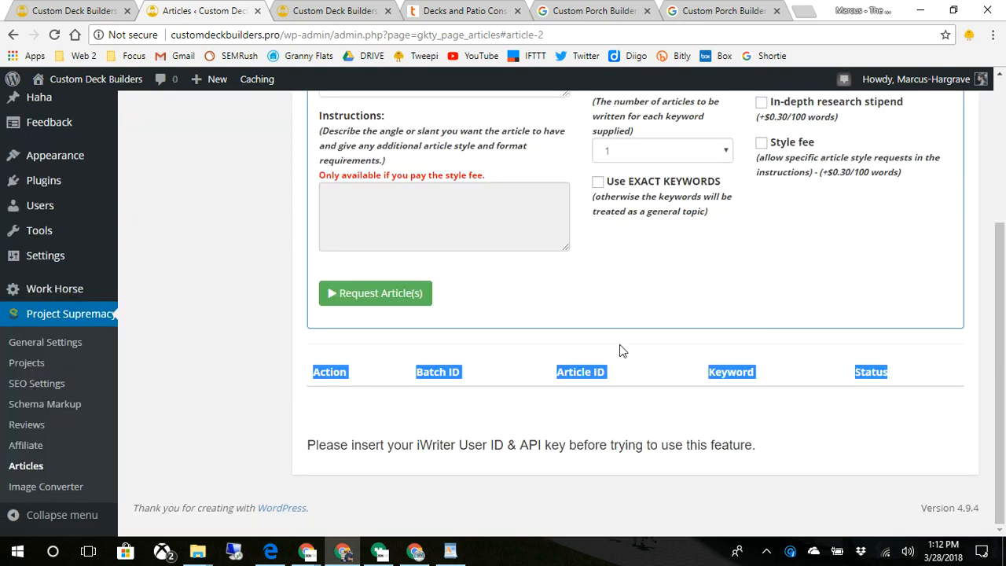
pyautogui.scroll(3, 620, 353)
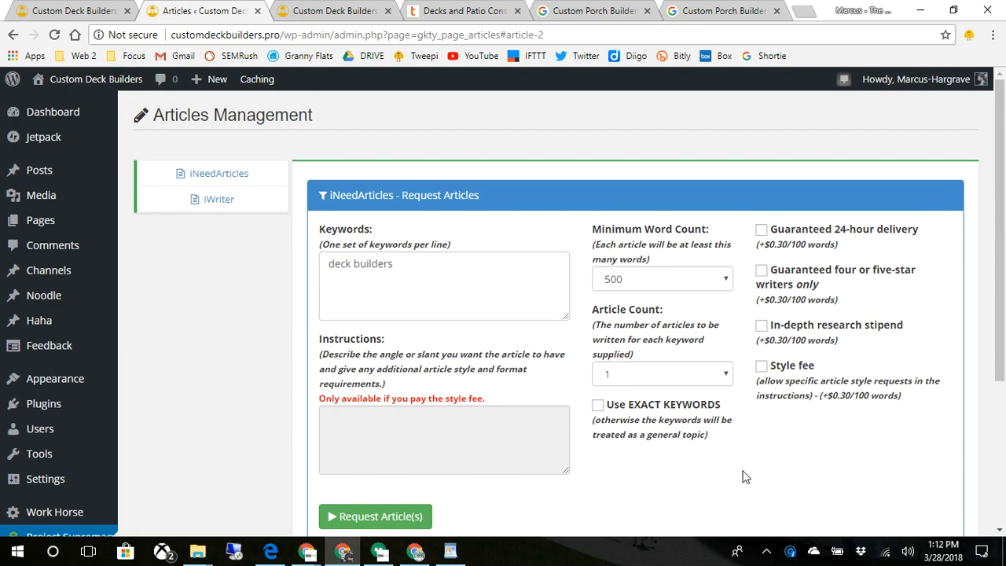
pyautogui.click(209, 201)
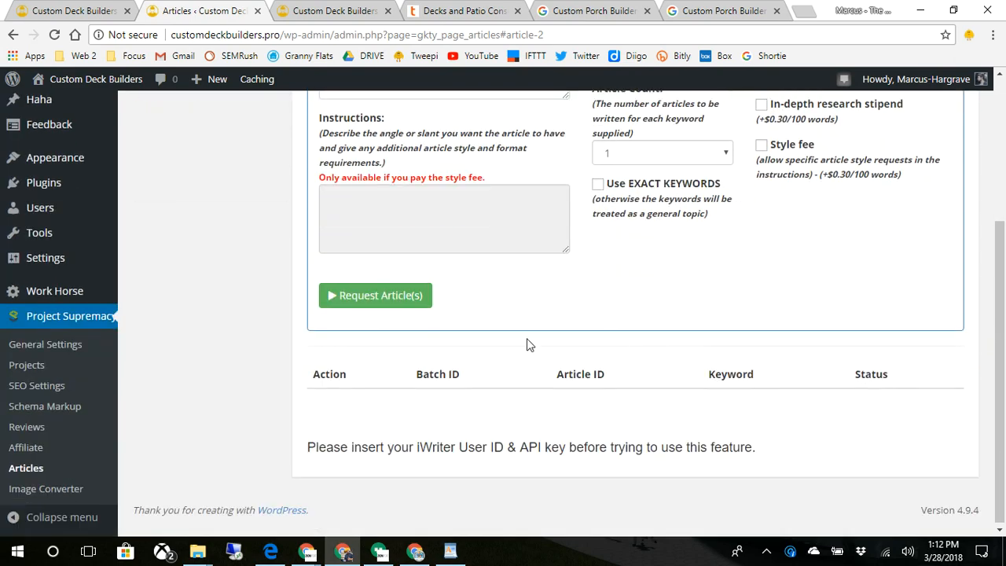
pyautogui.scroll(2, 483, 351)
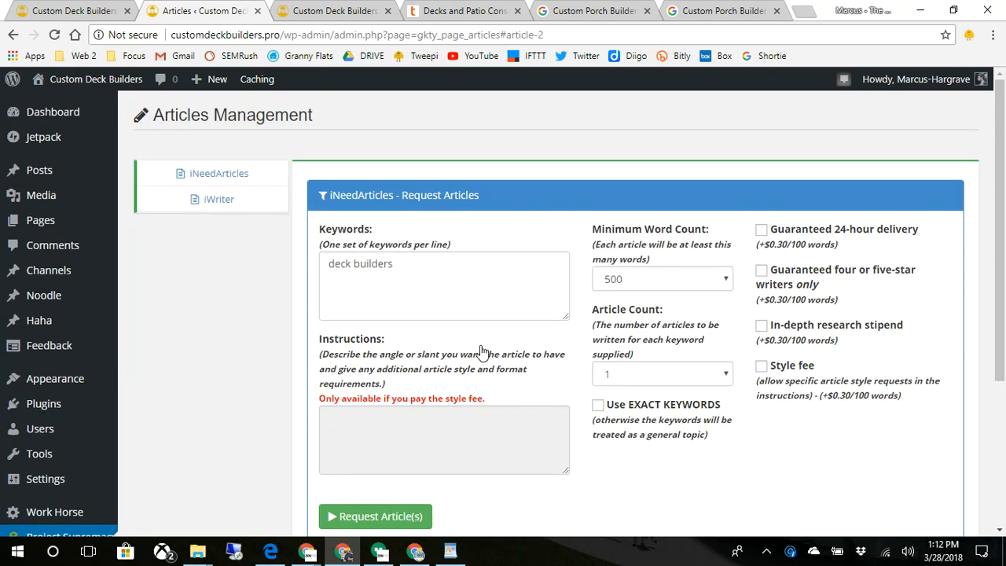
pyautogui.scroll(-3, 481, 351)
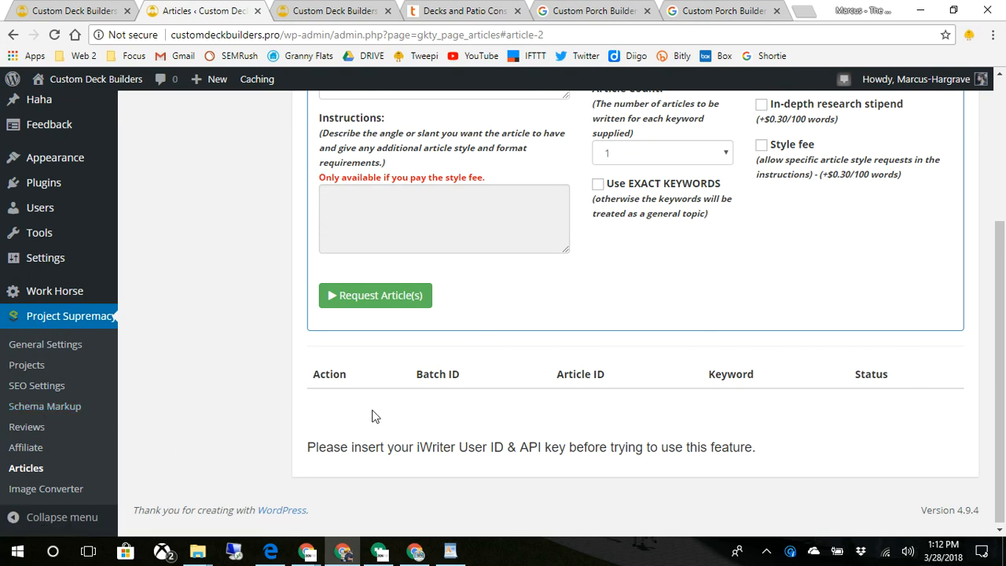
pyautogui.scroll(3, 375, 414)
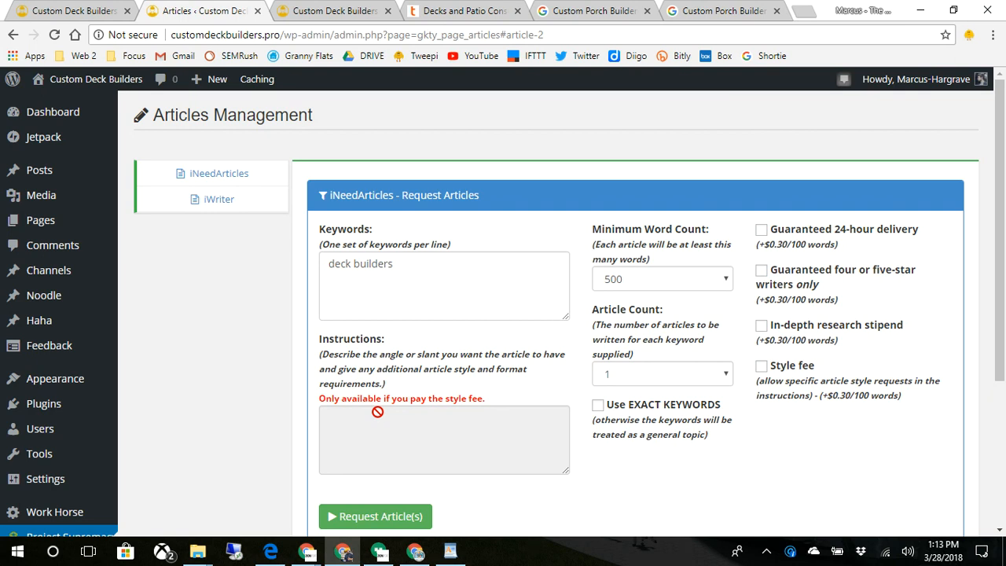
pyautogui.scroll(-3, 384, 416)
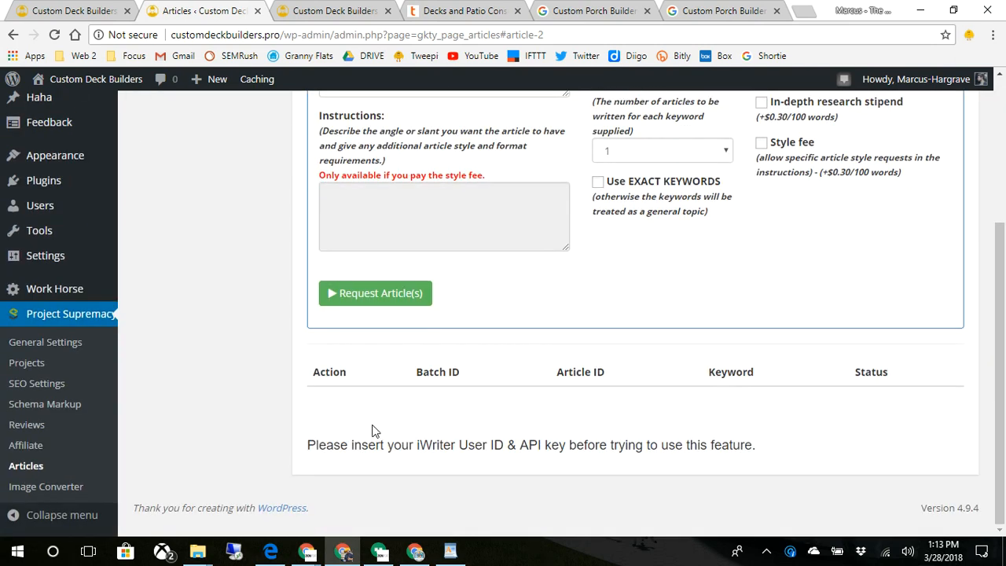
pyautogui.scroll(3, 377, 428)
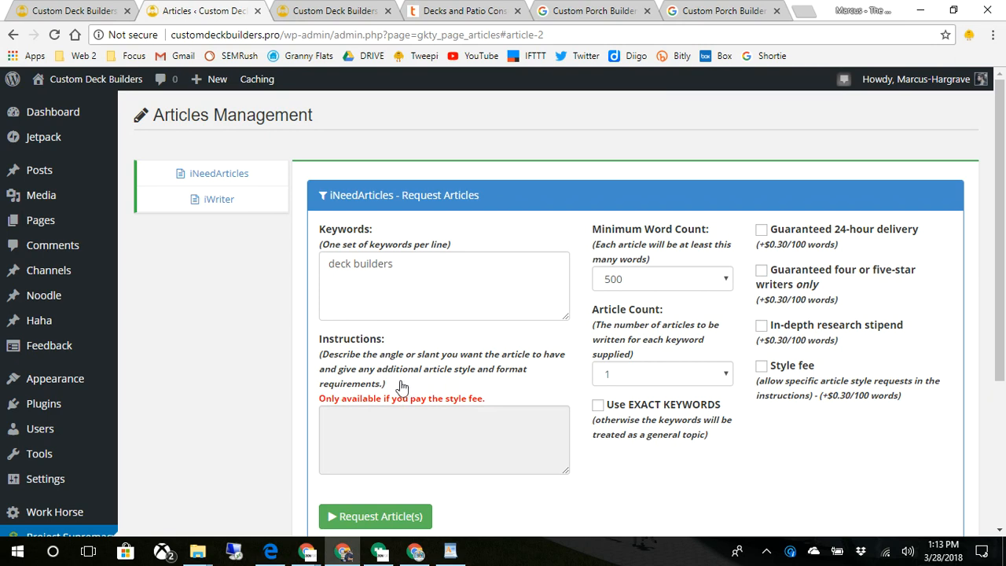
pyautogui.scroll(-2, 400, 390)
pyautogui.scroll(-1, 401, 390)
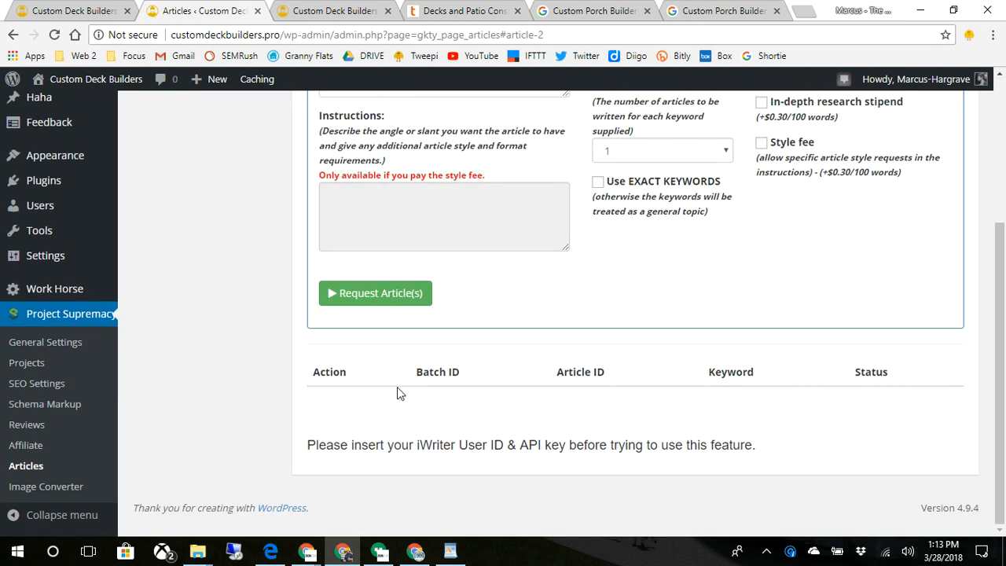